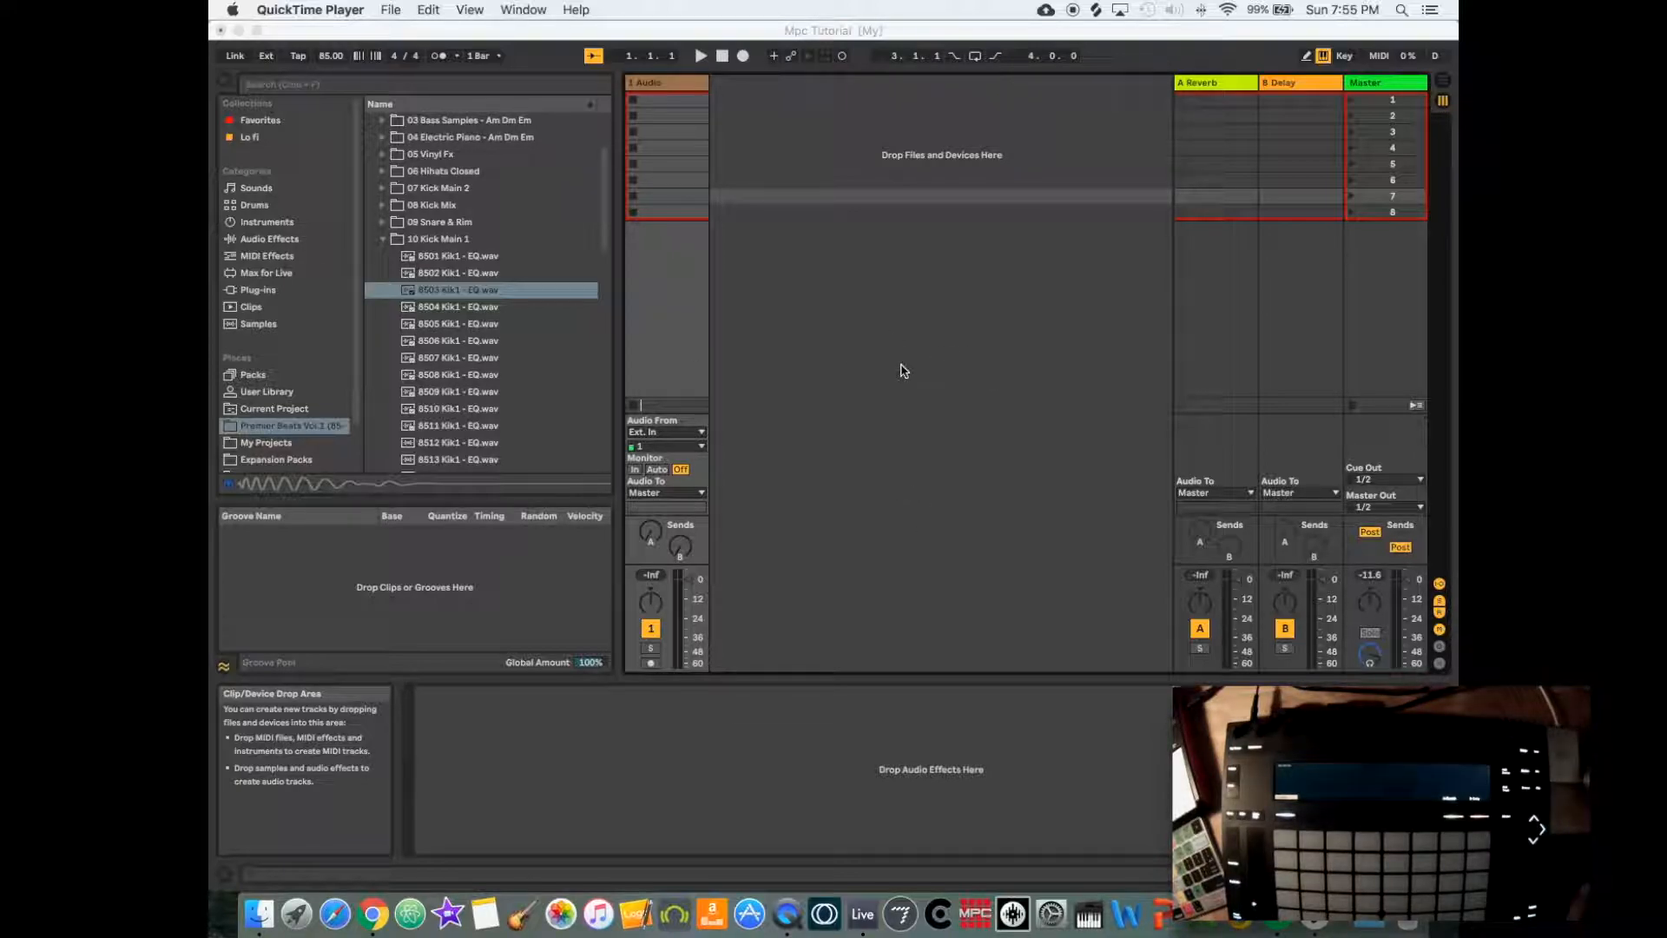
# - Add an empty Instrument Rack from the instruments library on a new track beside the audio track
pyautogui.click(269, 228)
pyautogui.click(269, 229)
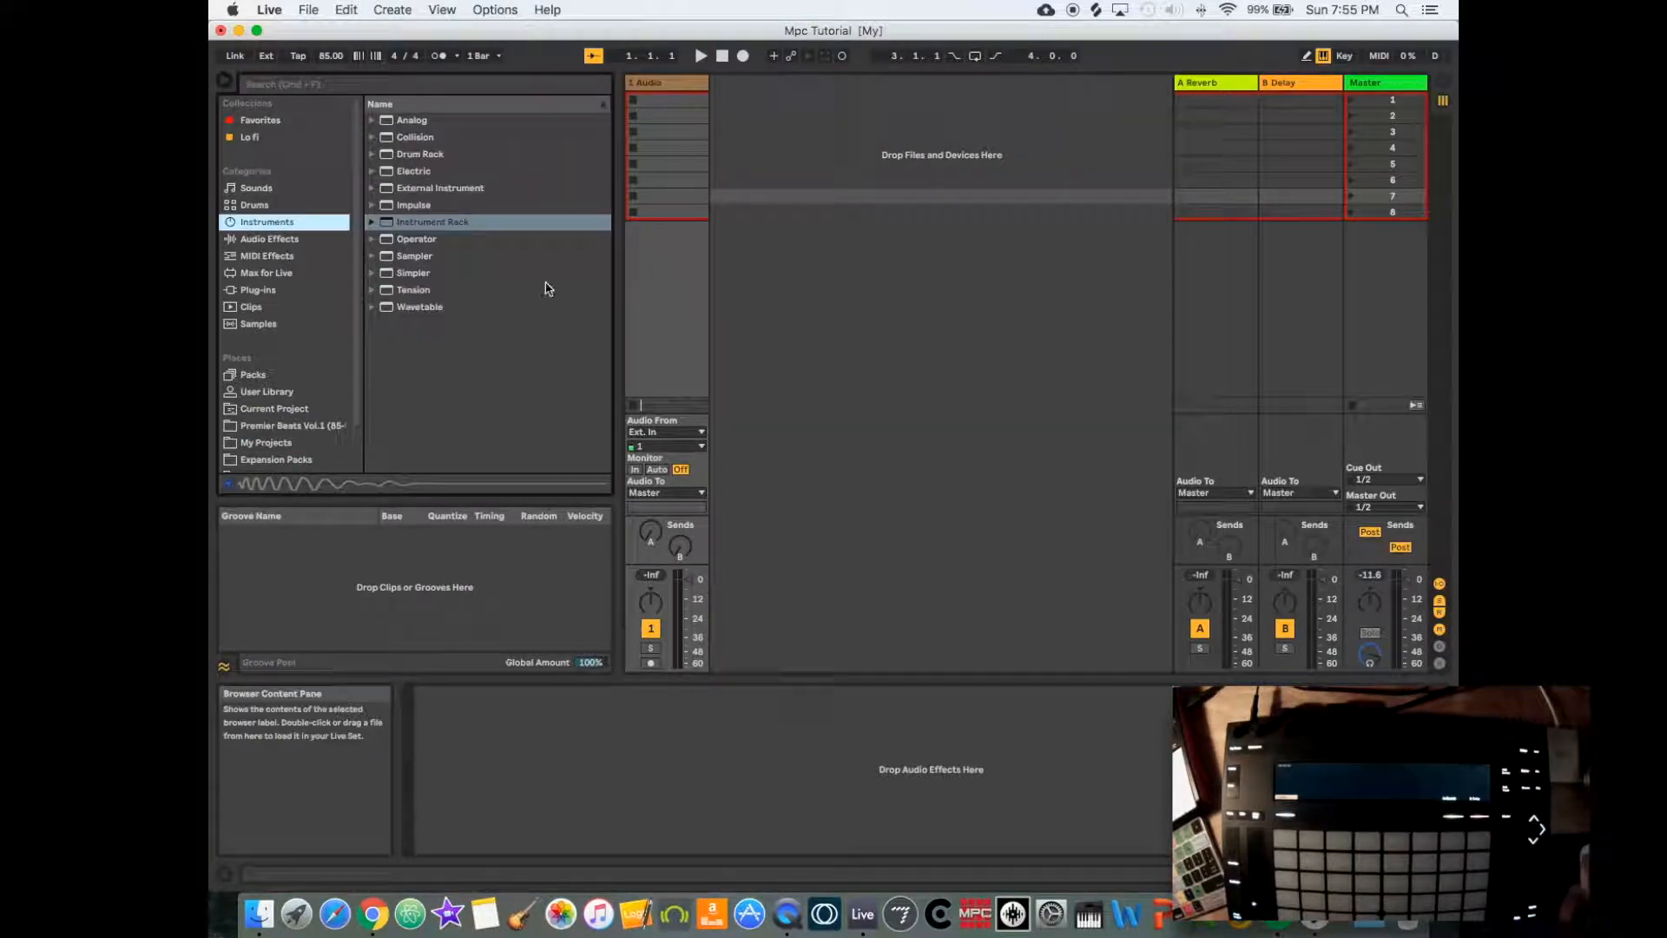
pyautogui.moveTo(412, 228); pyautogui.dragTo(738, 157)
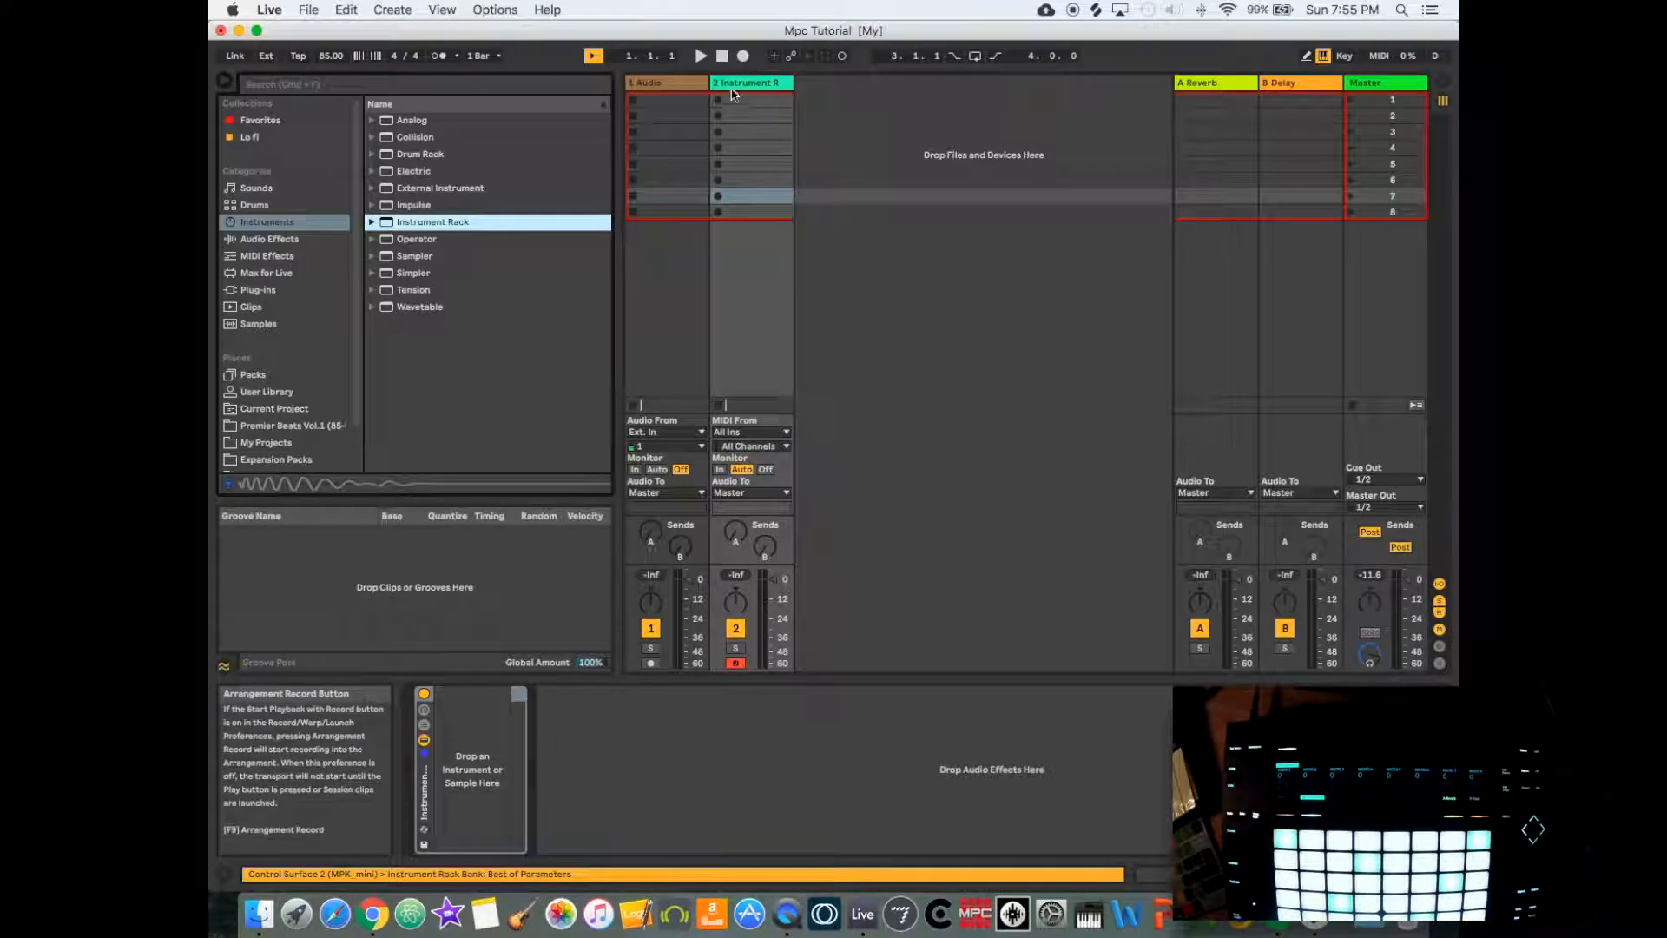
# - Load 8503 Kik1 - EQ.wav from the Premier Beats Vol.1 samples into the Instrument Rack and show the rack's chain list
pyautogui.click(286, 426)
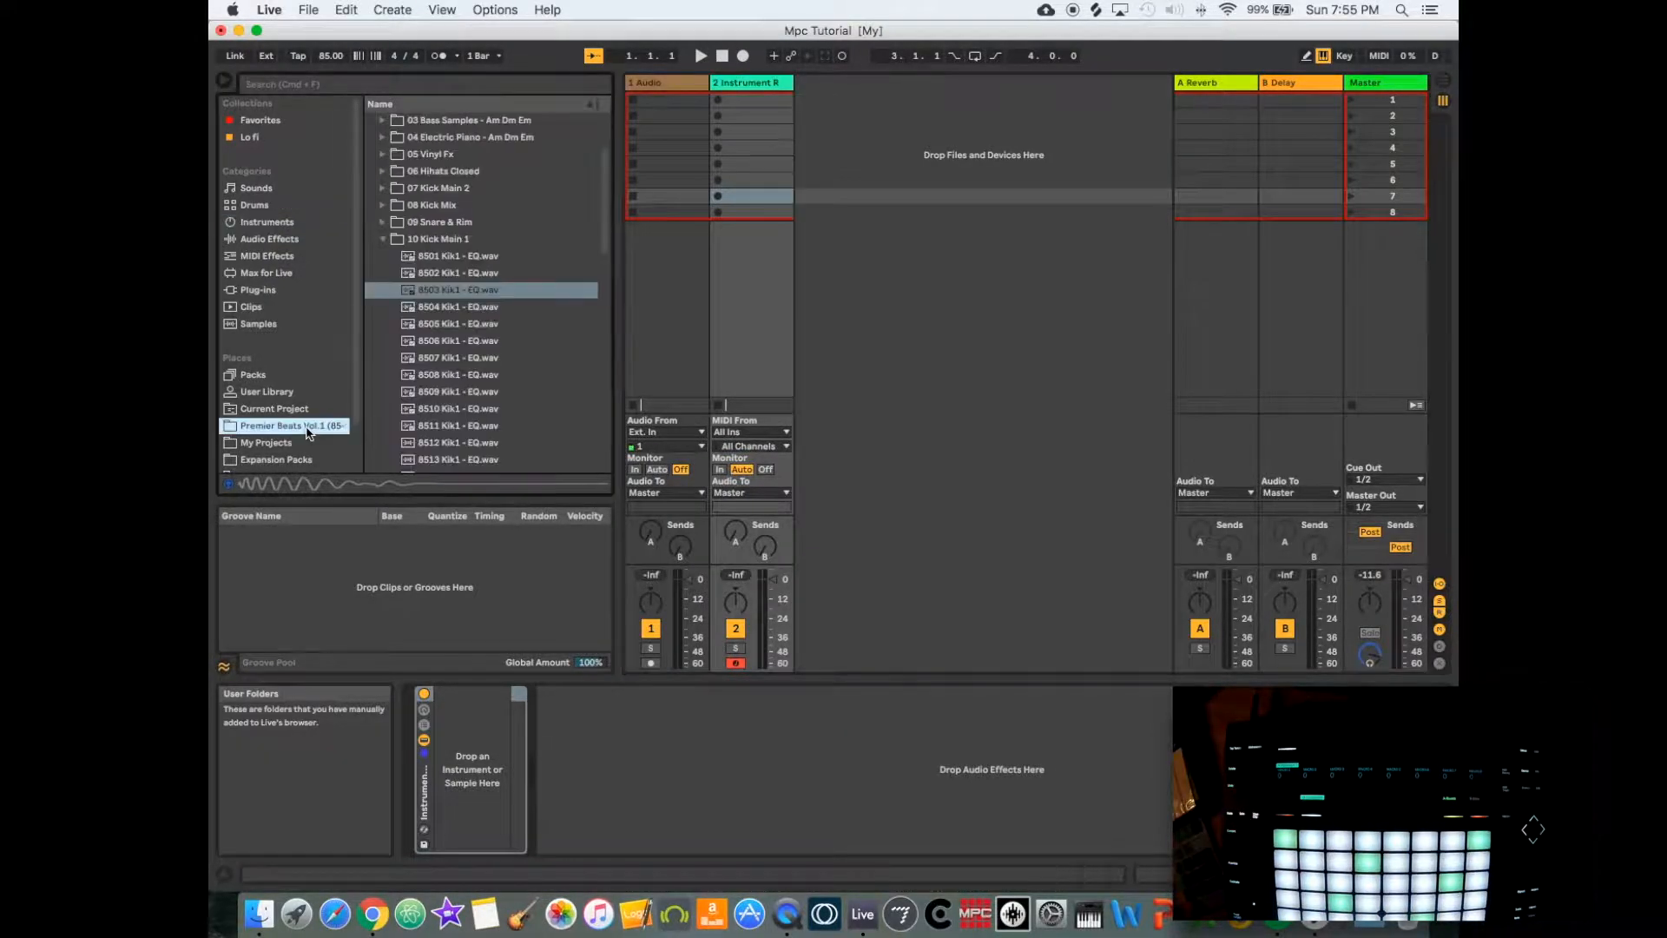
pyautogui.click(430, 291)
pyautogui.click(428, 309)
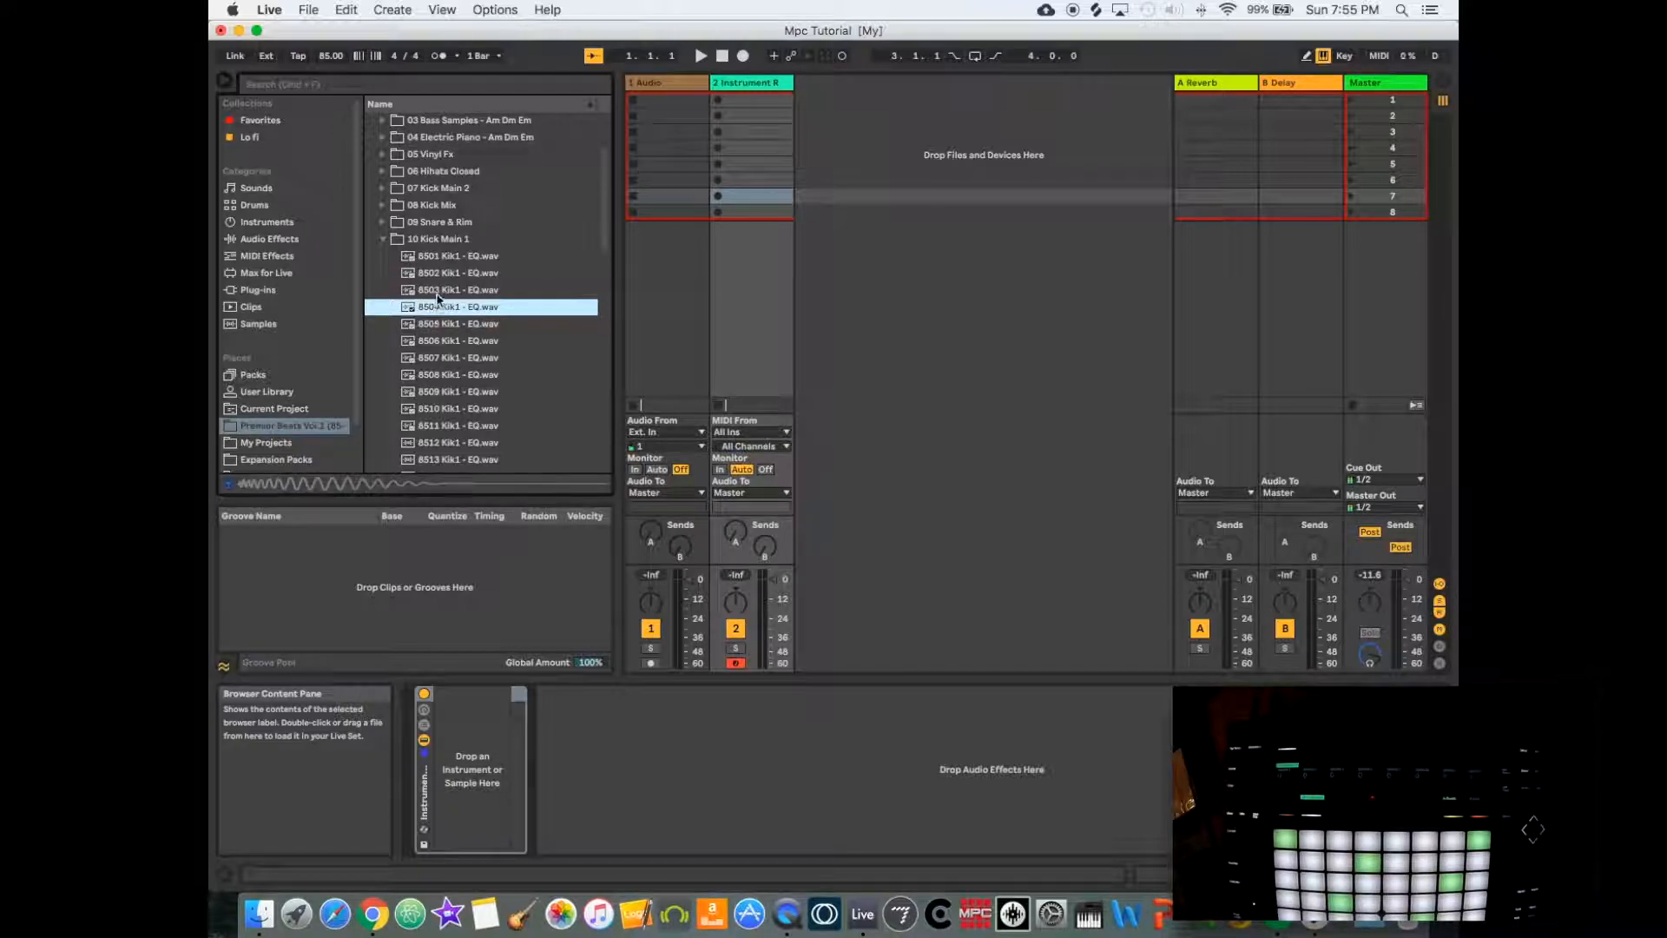
pyautogui.click(436, 293)
pyautogui.moveTo(437, 294); pyautogui.dragTo(461, 753)
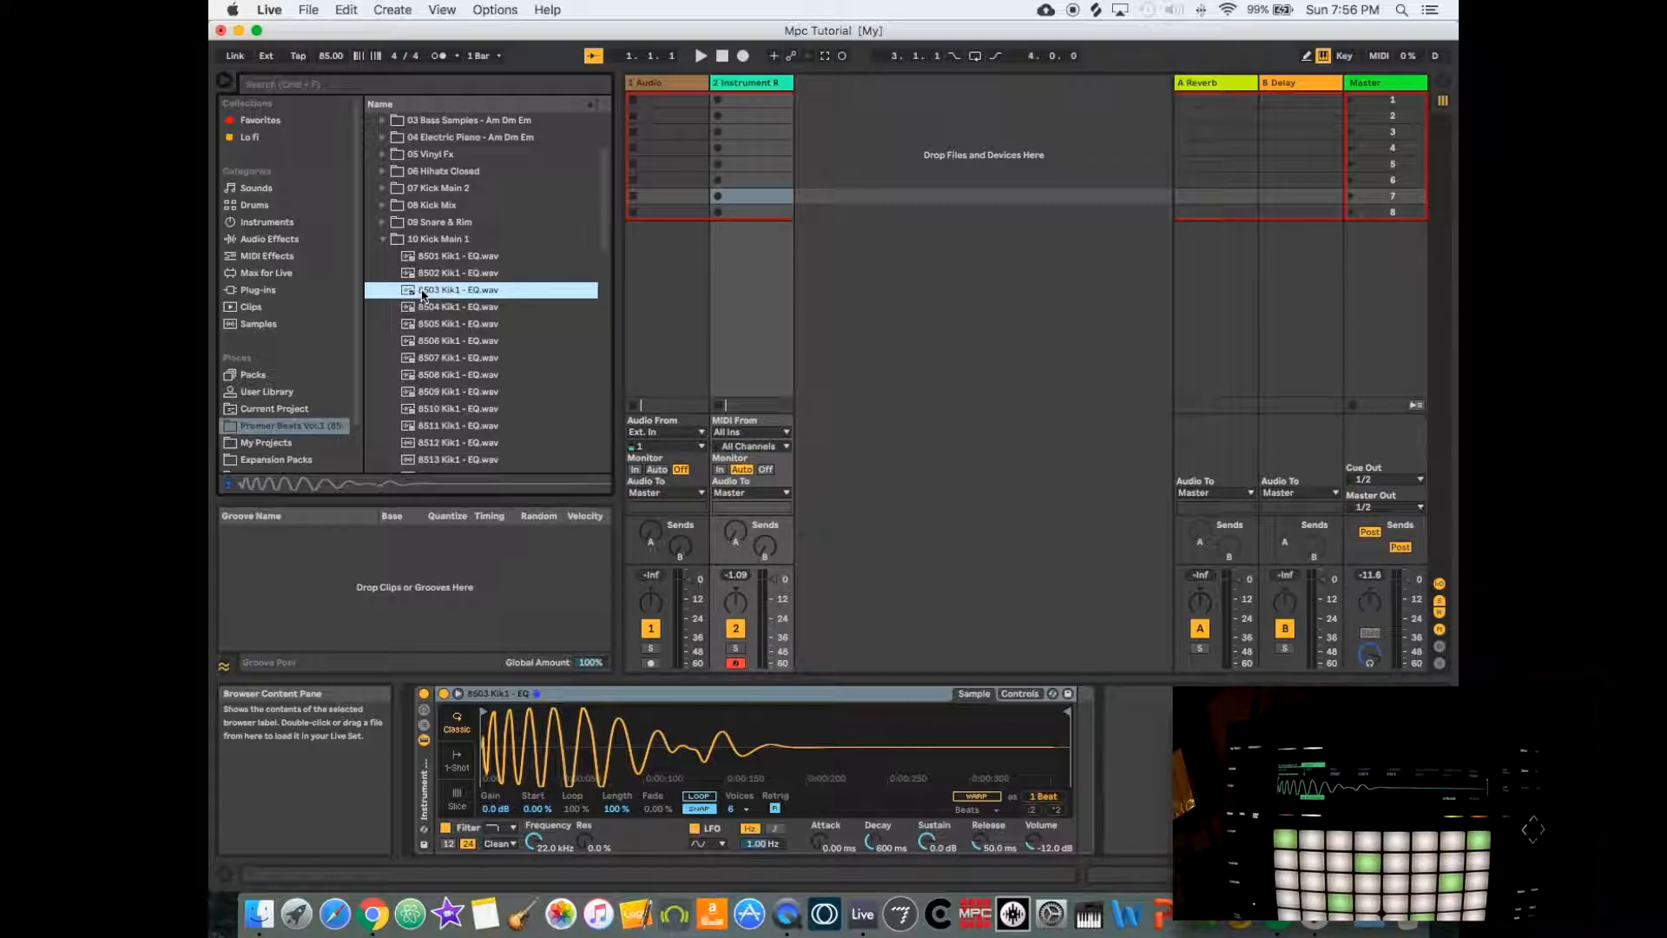
pyautogui.click(425, 728)
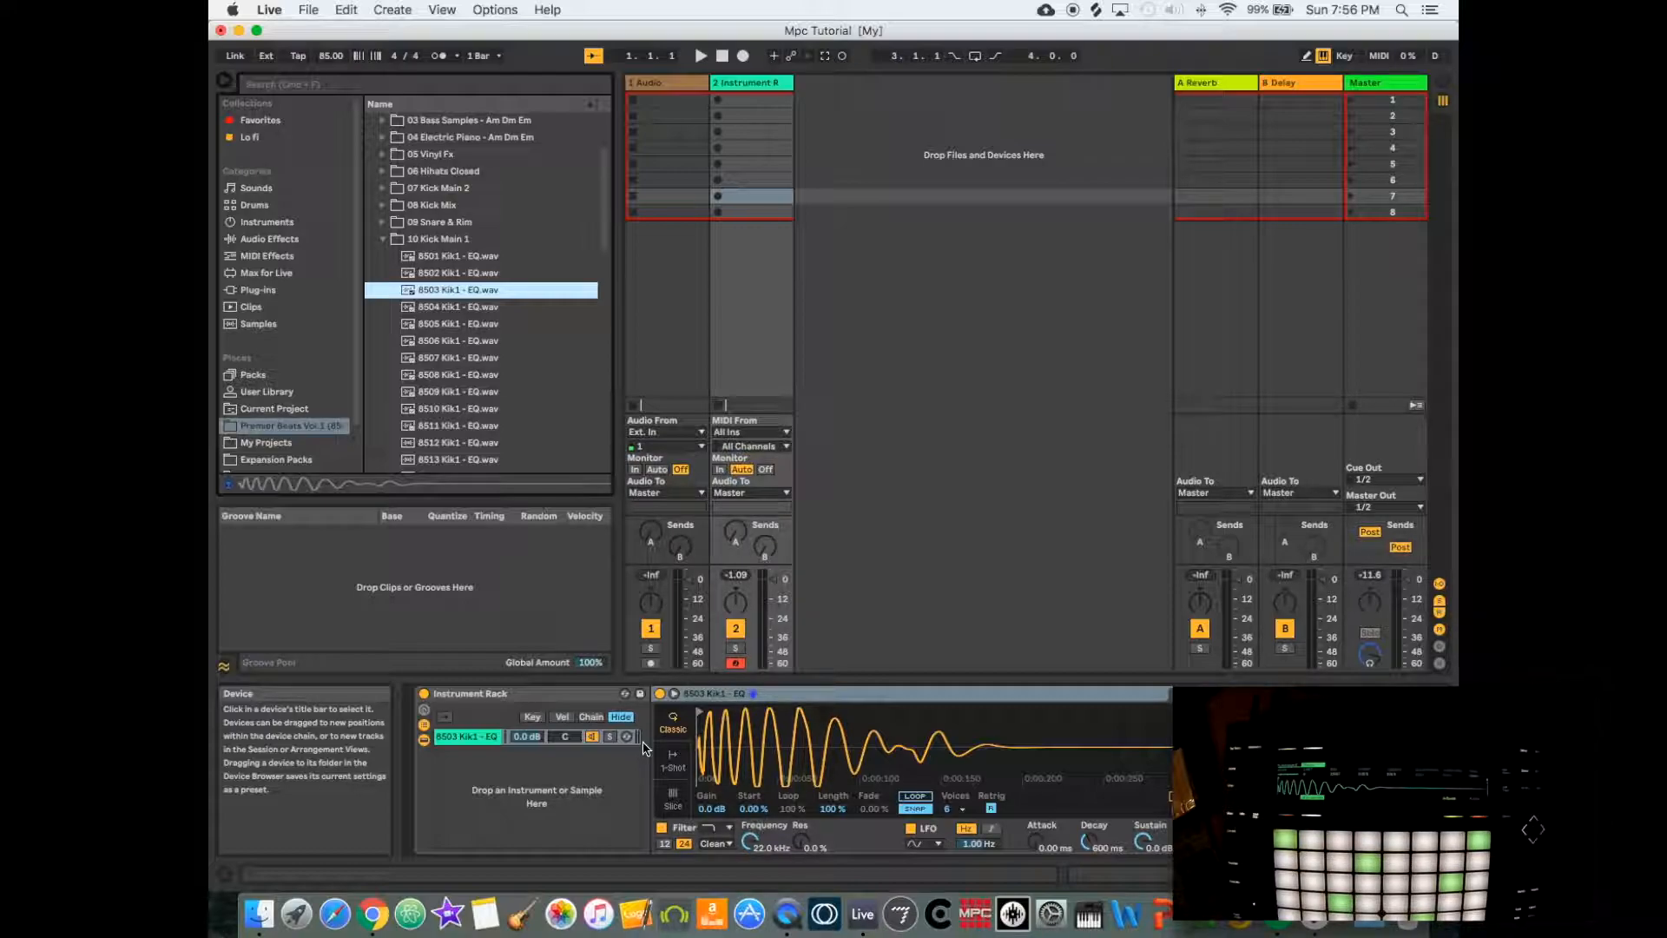
# - Audition the Kick Main 1 samples and add 8501 Kik1 - EQ.wav as the rack's second chain
pyautogui.click(443, 310)
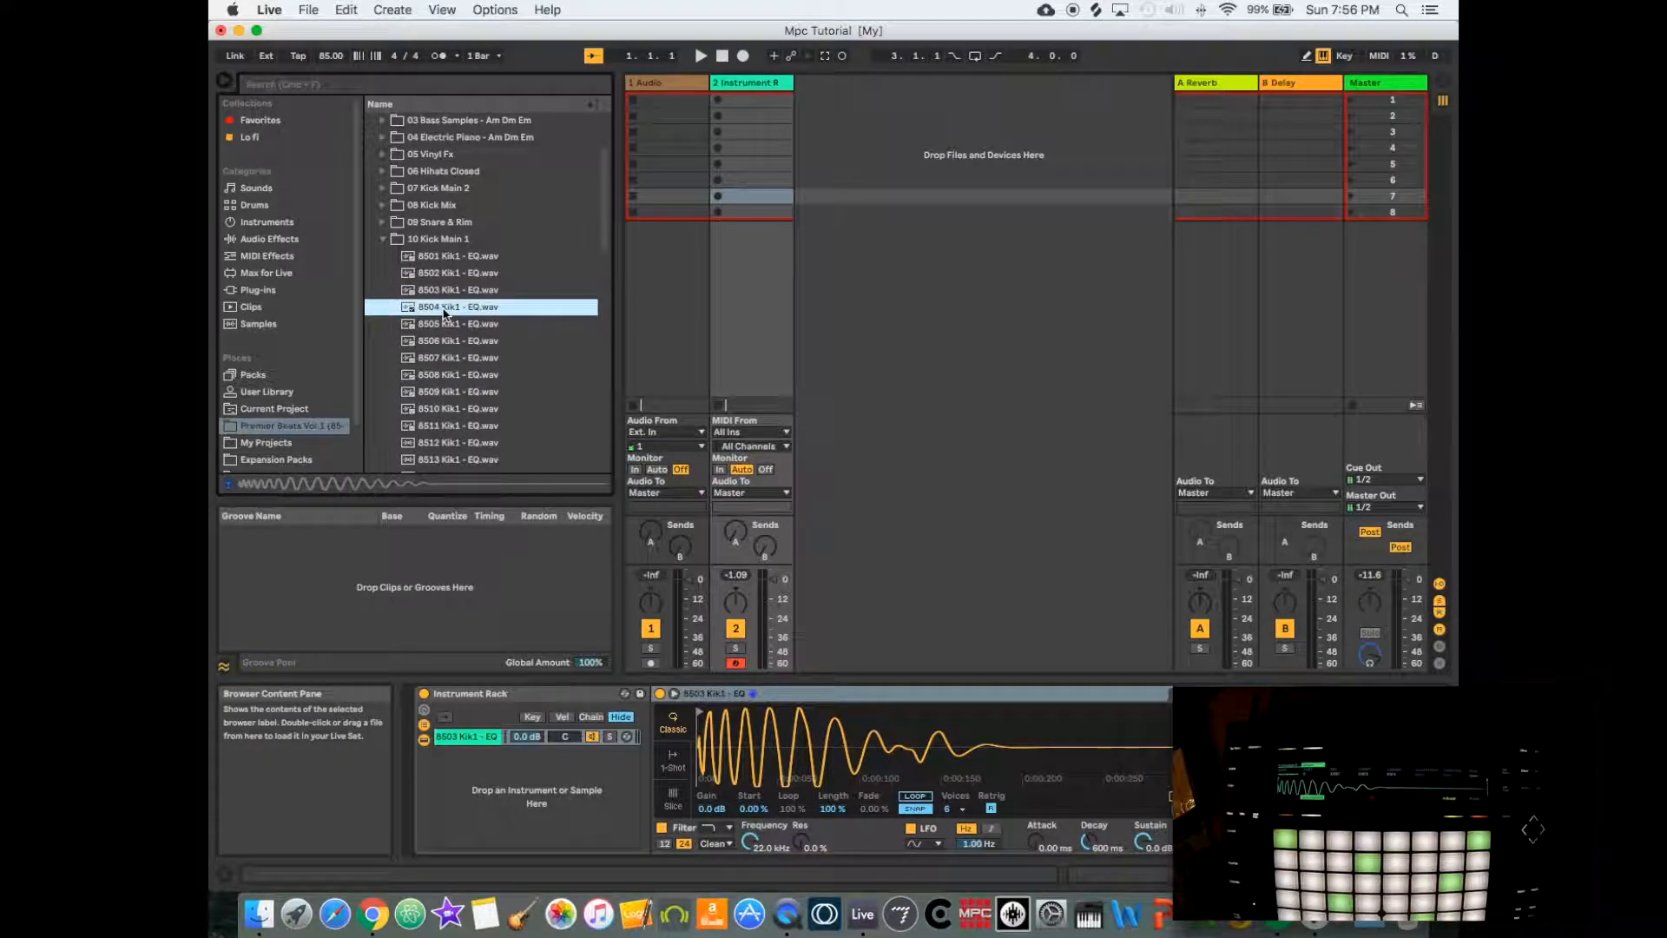
pyautogui.click(444, 327)
pyautogui.click(444, 309)
pyautogui.click(443, 344)
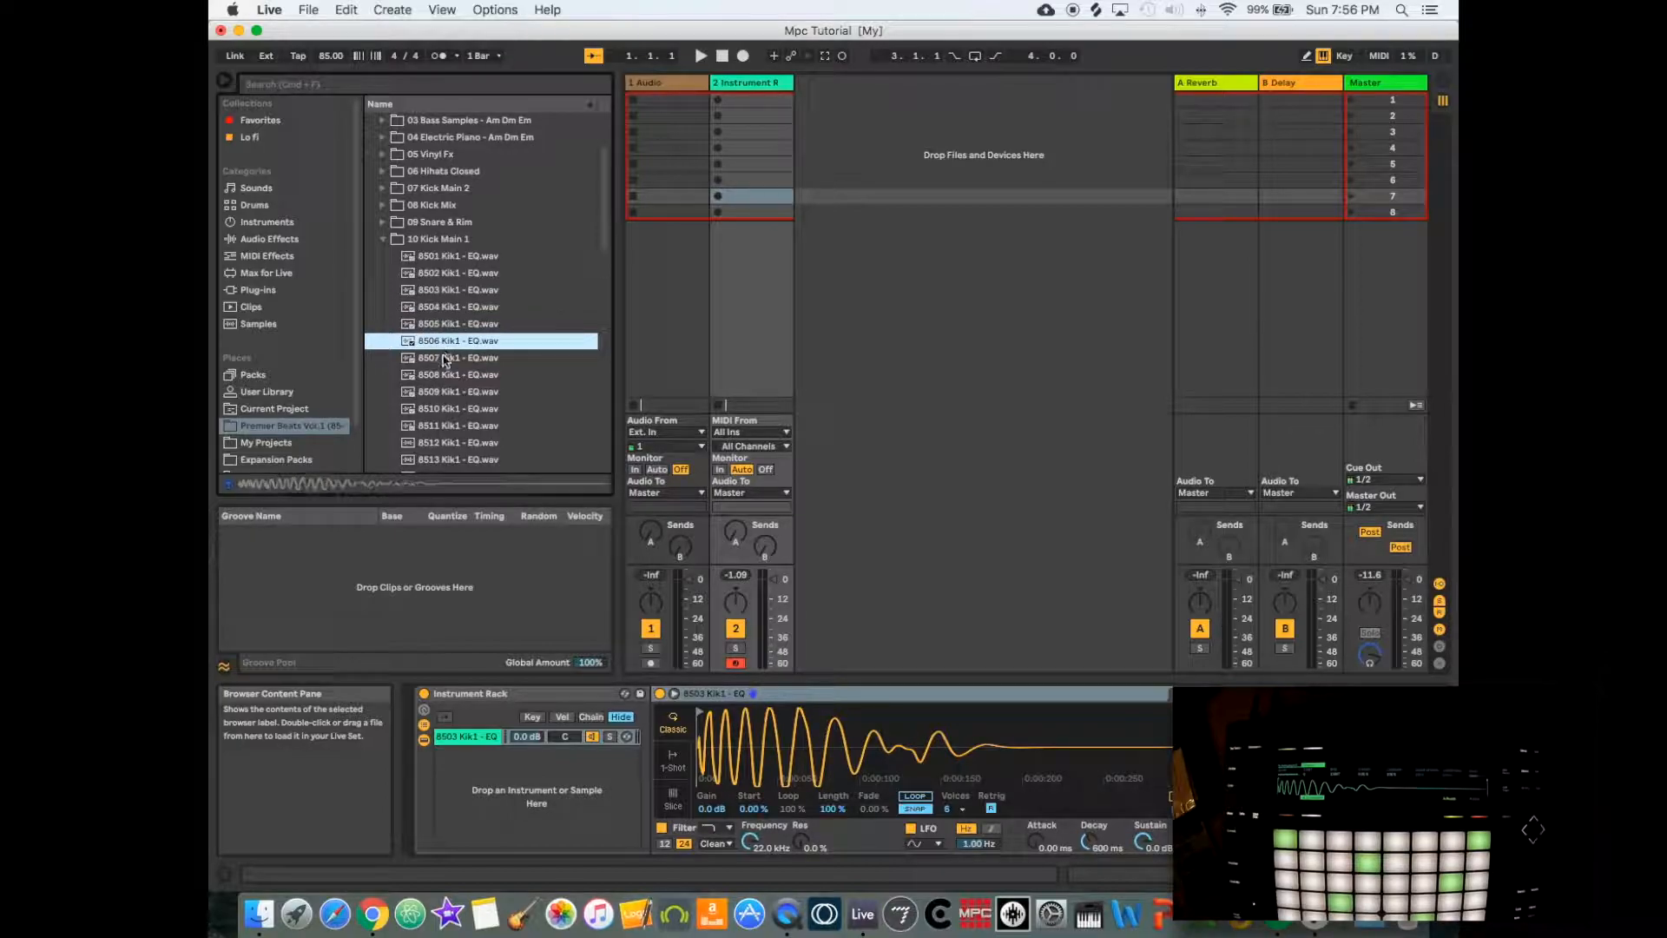
pyautogui.click(445, 291)
pyautogui.click(443, 273)
pyautogui.click(443, 259)
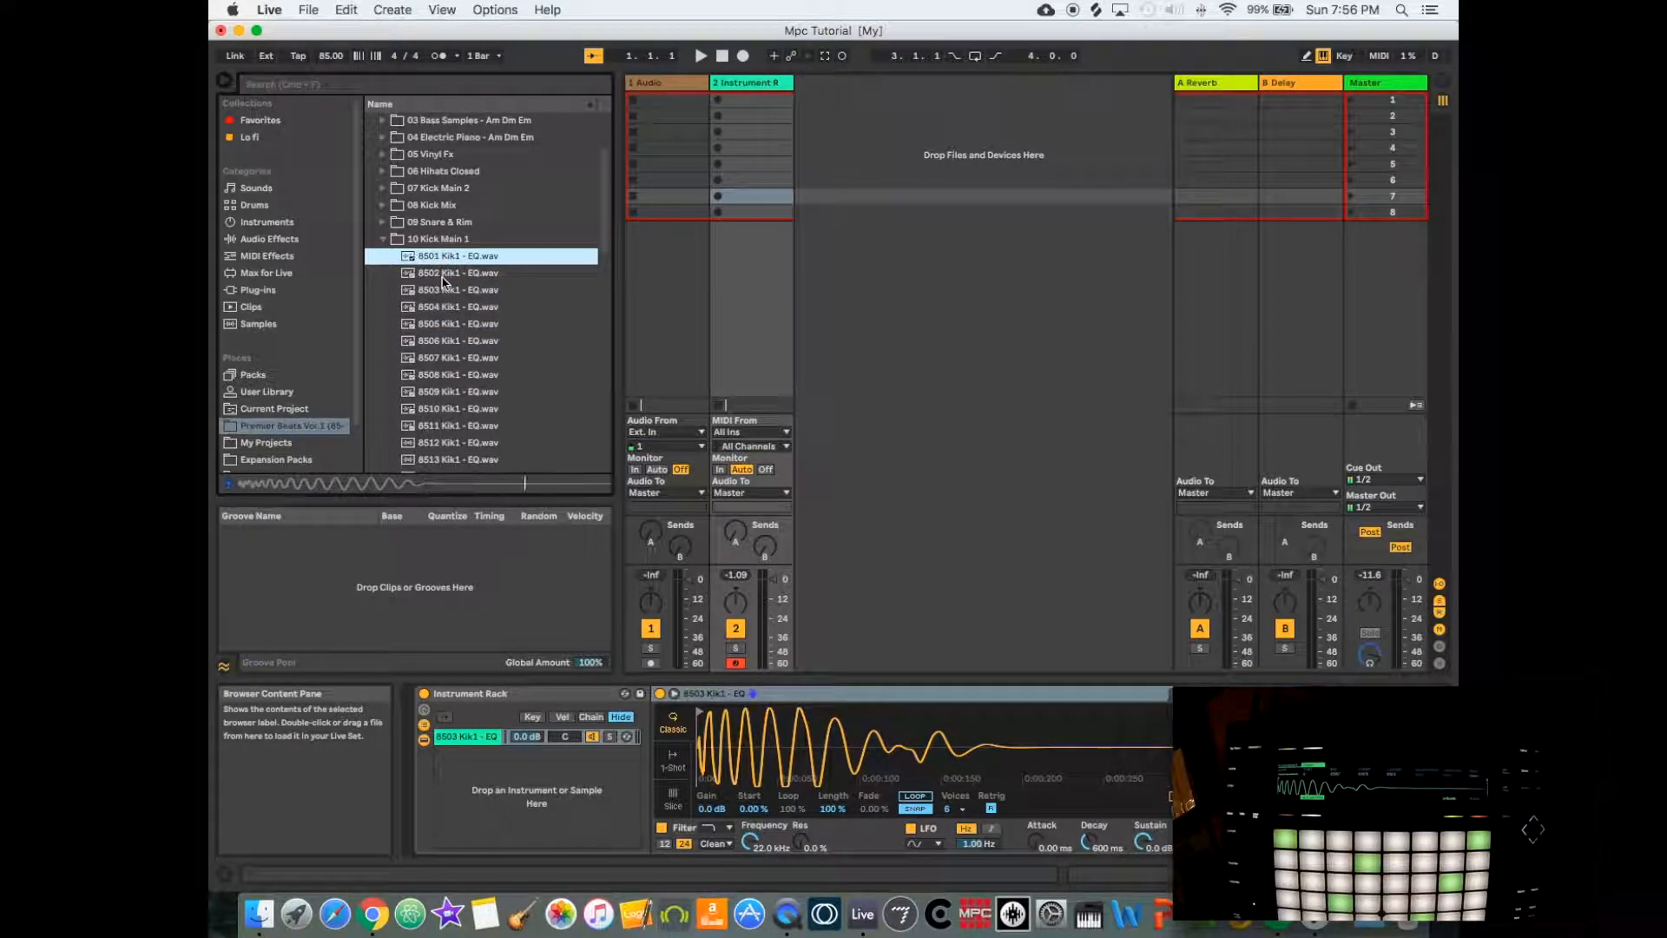
pyautogui.click(438, 262)
pyautogui.moveTo(443, 271); pyautogui.dragTo(488, 752)
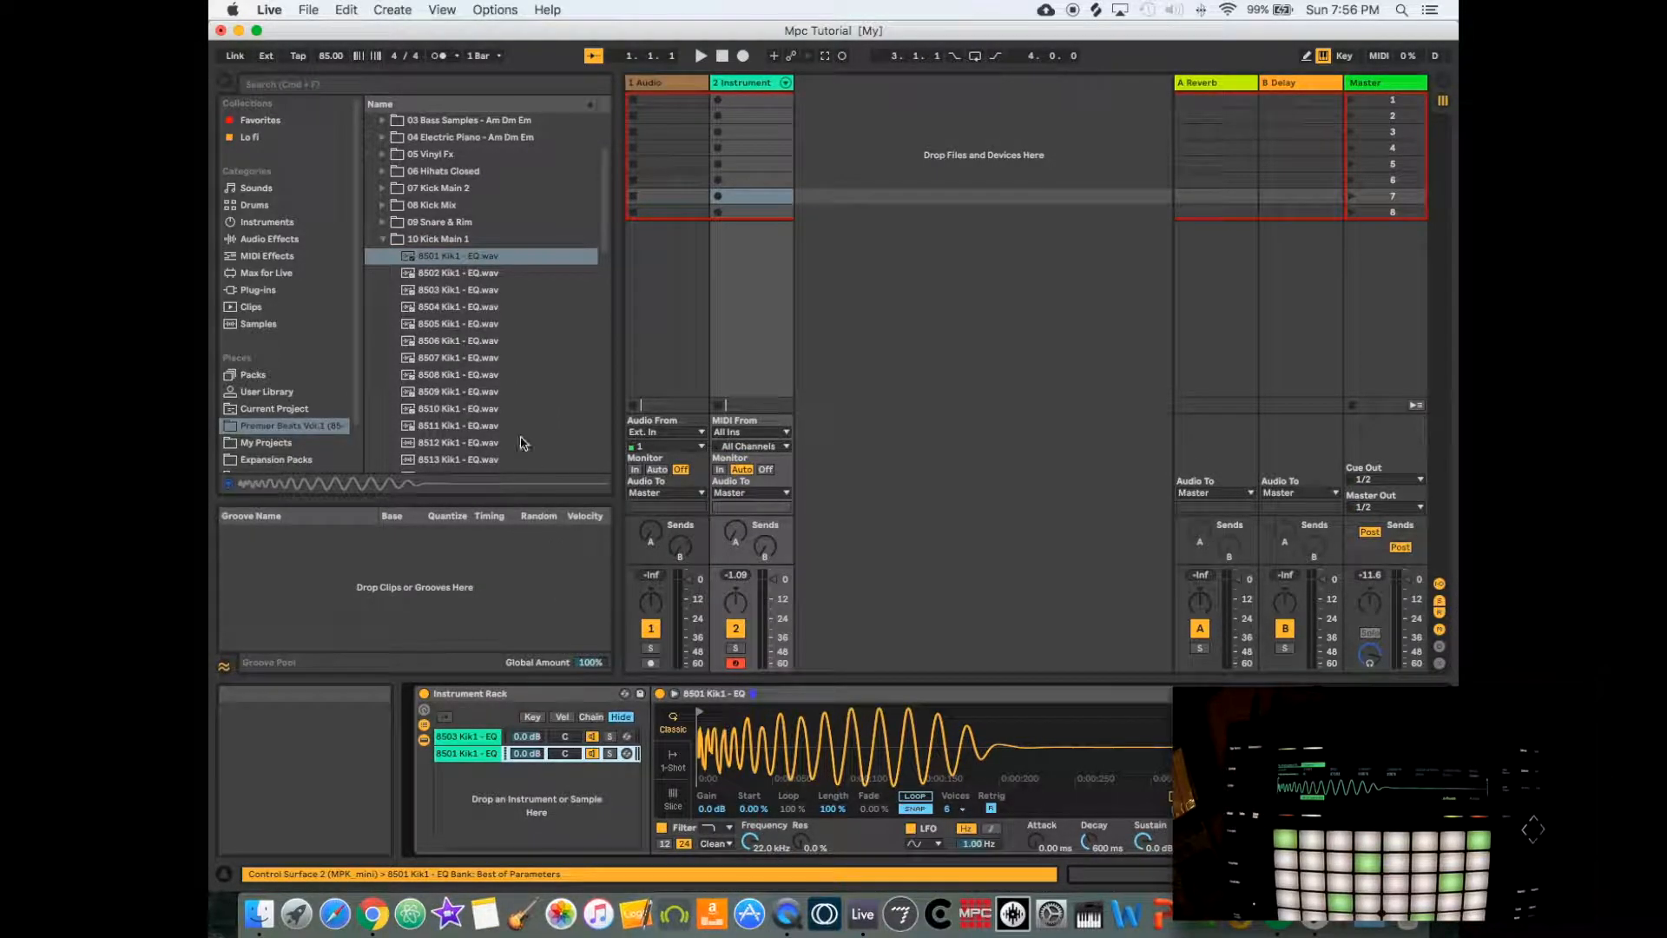
# - Add 8509 Kik1 - EQ.wav as the rack's third chain and group the kick Instrument Rack to a Drum Rack
pyautogui.click(438, 359)
pyautogui.click(439, 375)
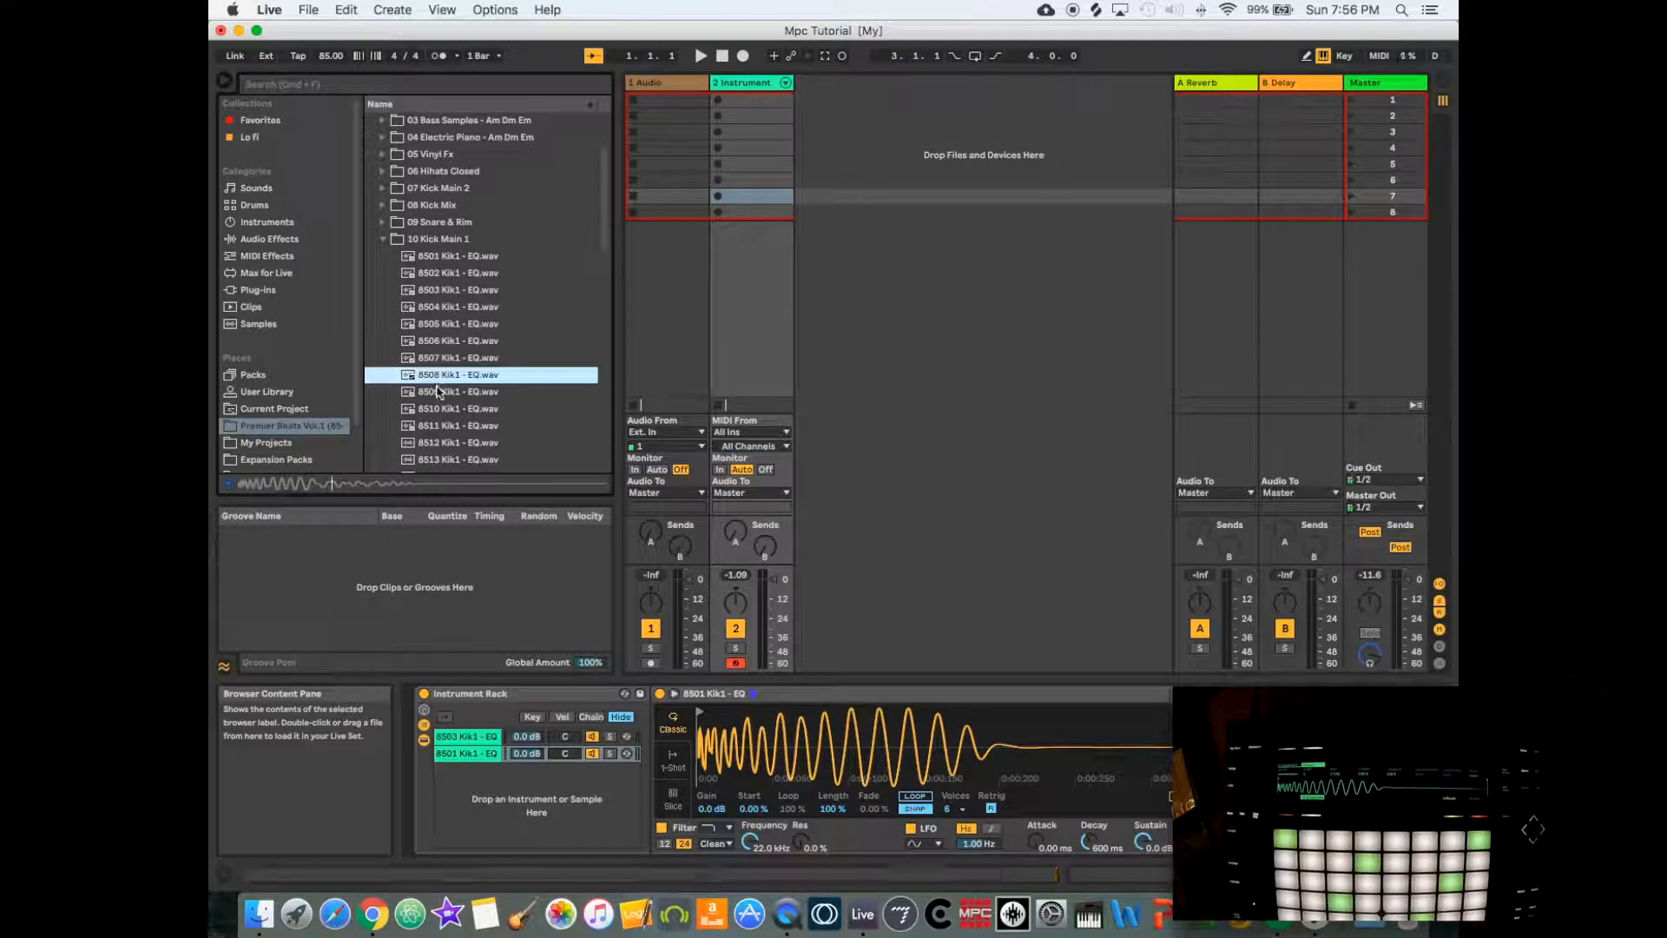
pyautogui.click(441, 393)
pyautogui.moveTo(443, 399); pyautogui.dragTo(507, 791)
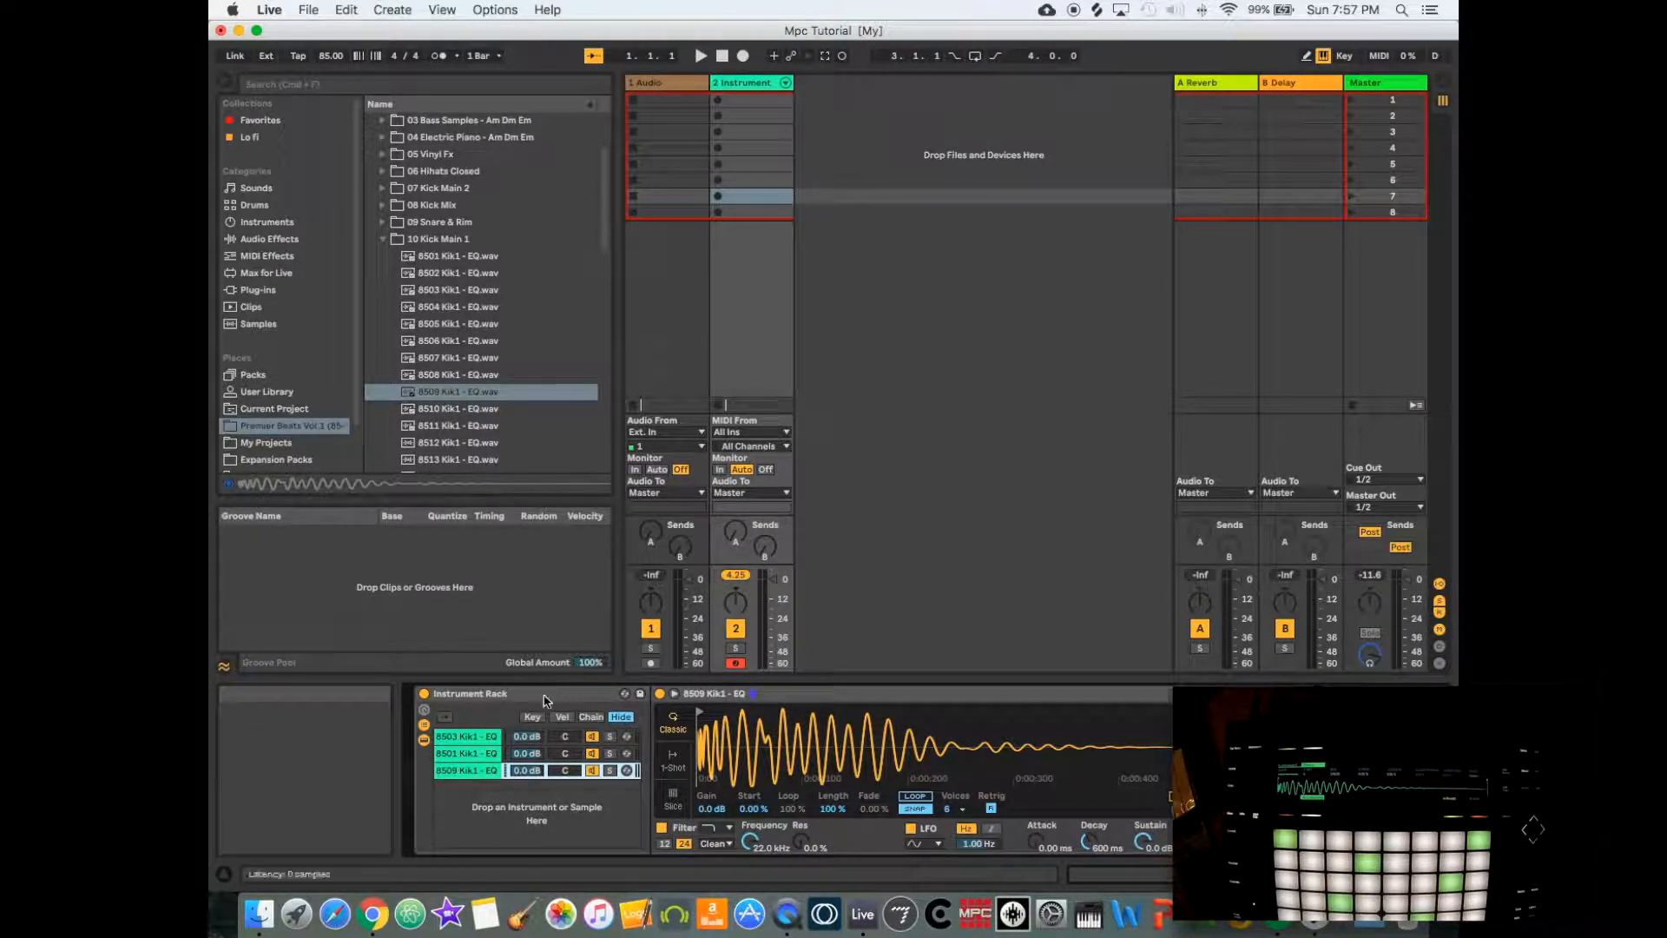
pyautogui.rightClick(538, 697)
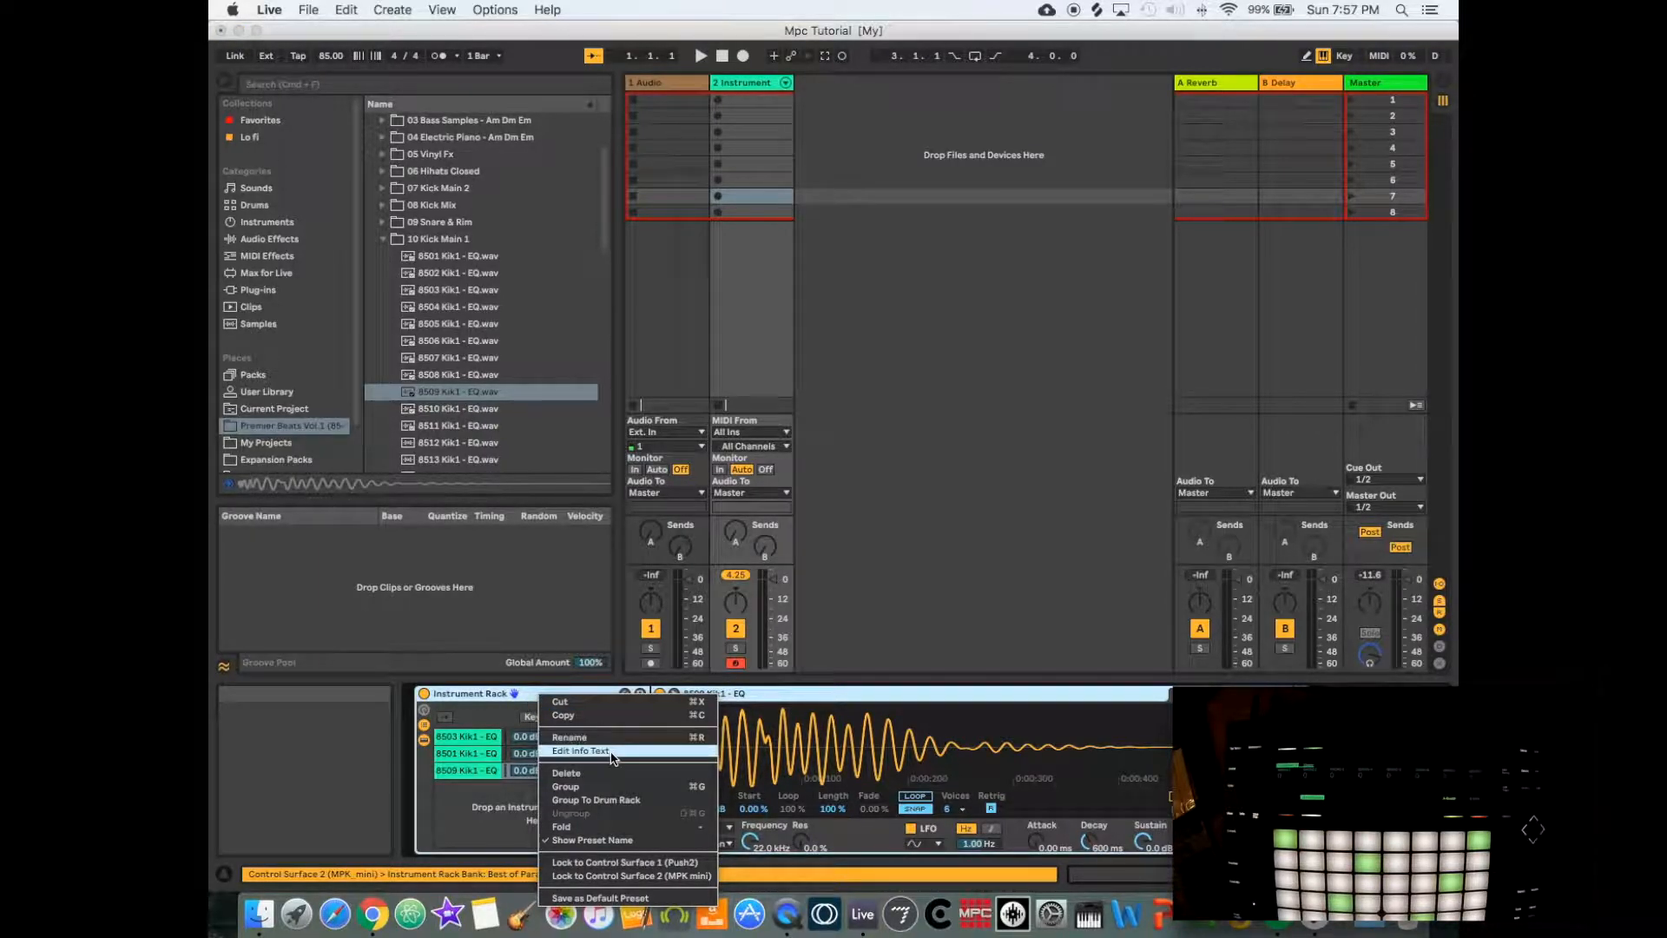
pyautogui.click(606, 800)
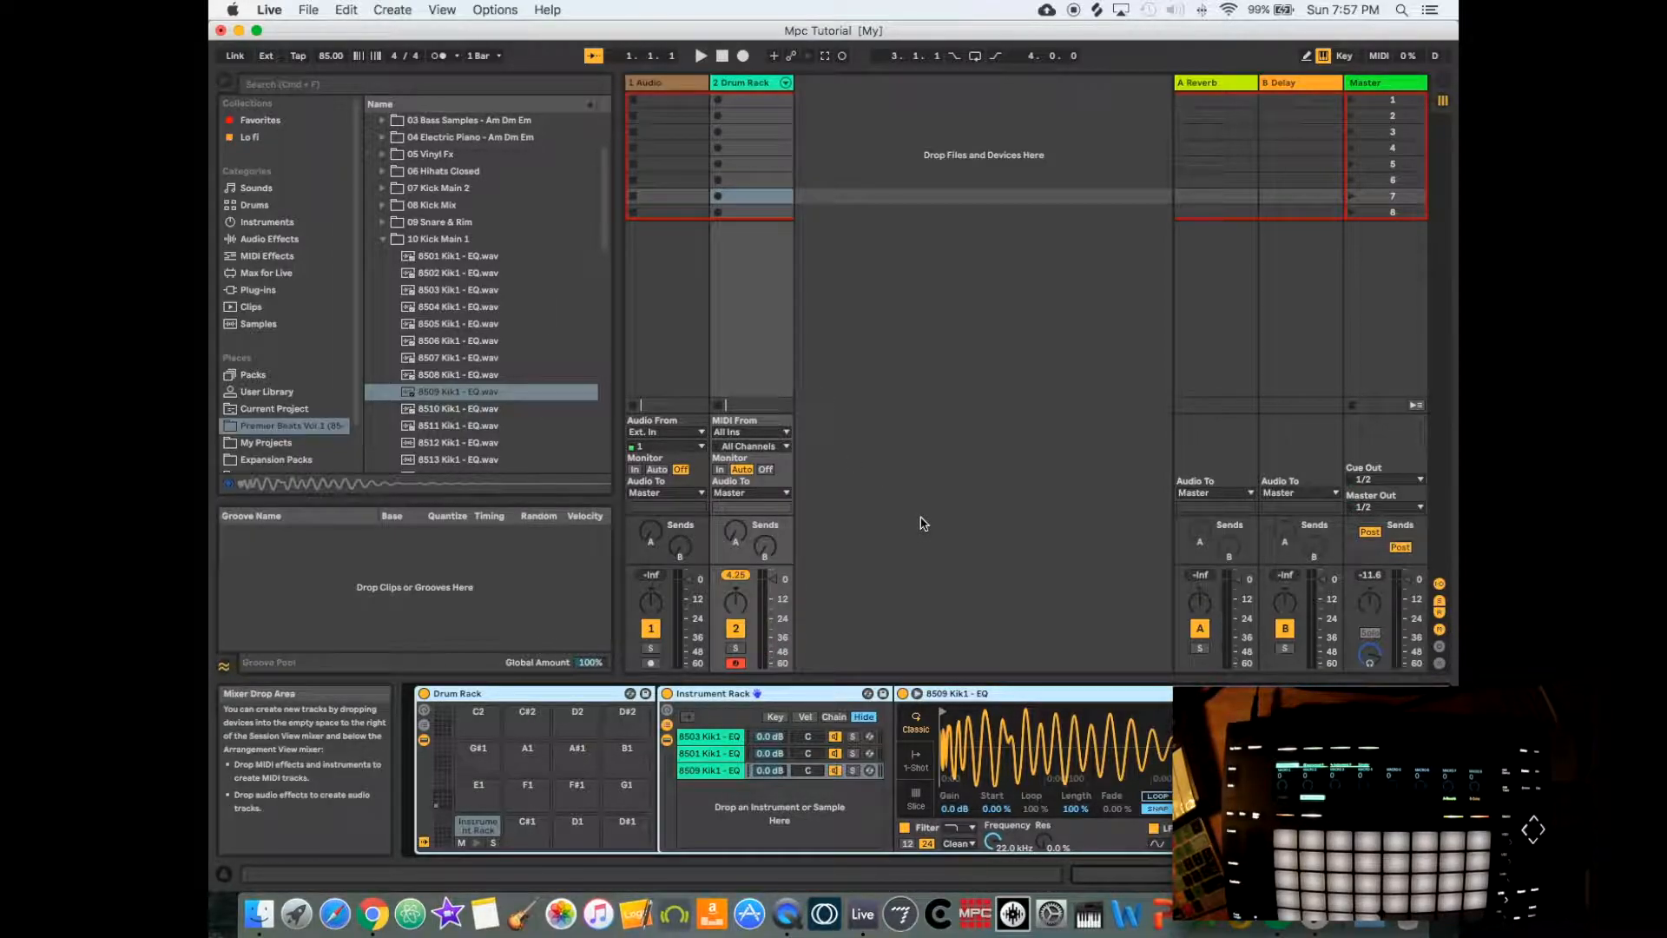
# - Expand the 09 Snare & Rim sample folder and add an empty Instrument Rack on a new third track
pyautogui.click(383, 240)
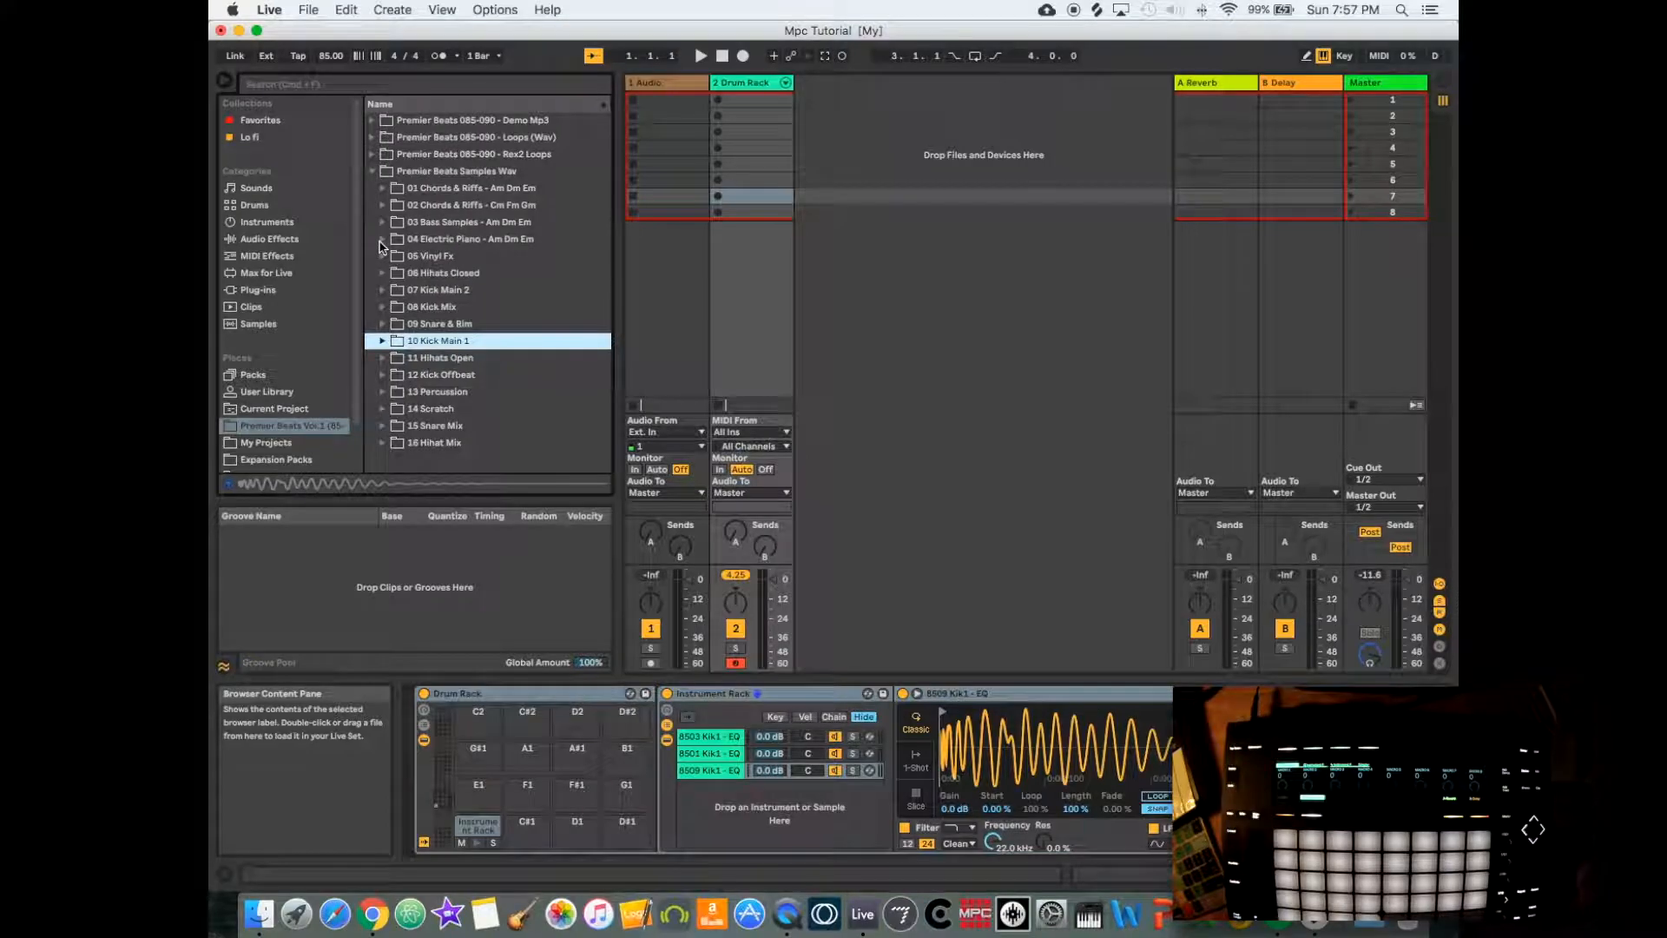
pyautogui.click(430, 324)
pyautogui.click(383, 324)
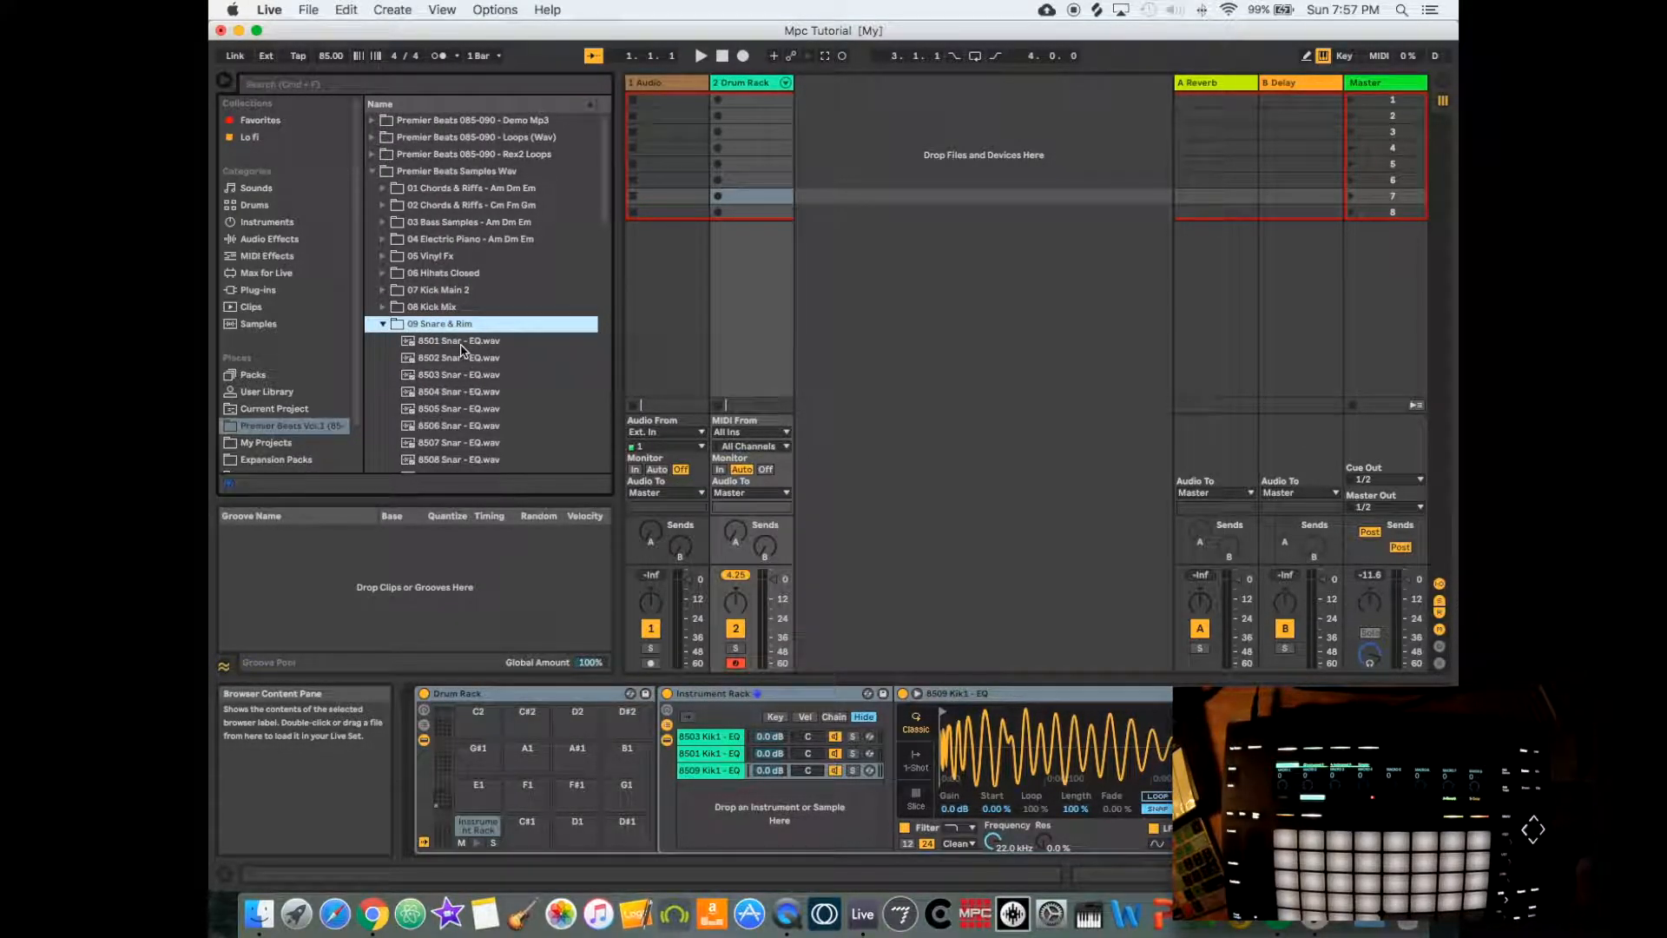
pyautogui.click(273, 222)
pyautogui.moveTo(434, 227); pyautogui.dragTo(836, 135)
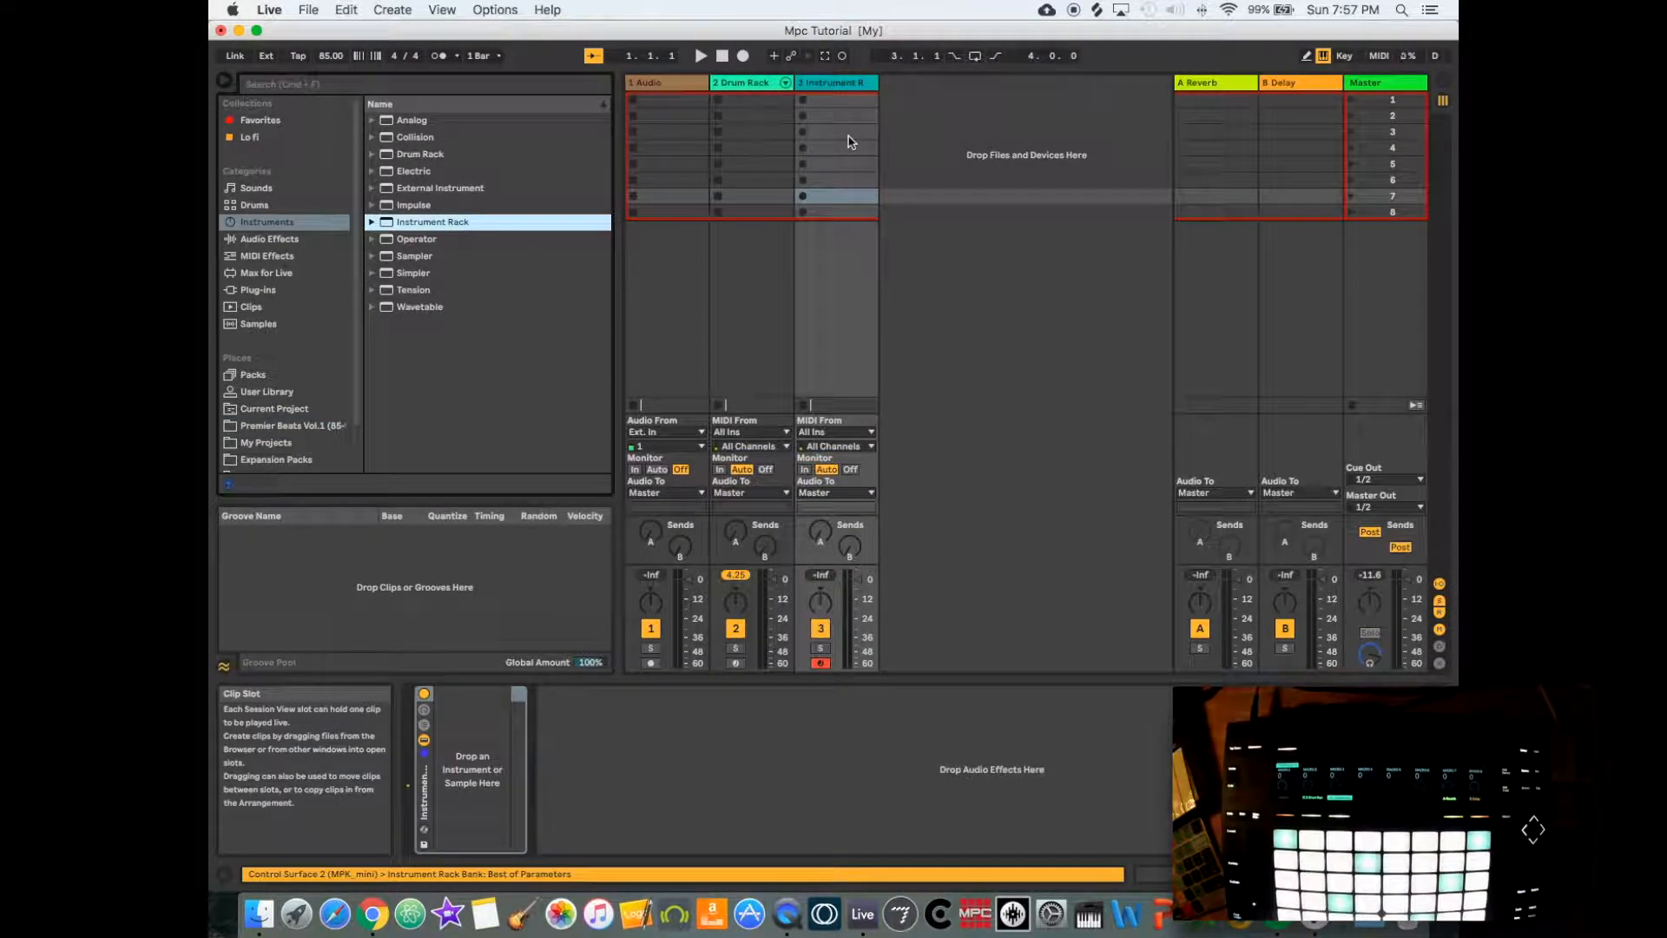
# - Audition the 09 Snare & Rim samples and load 8503 Snar - EQ.wav into the new Instrument Rack
pyautogui.click(277, 425)
pyautogui.click(445, 344)
pyautogui.click(447, 360)
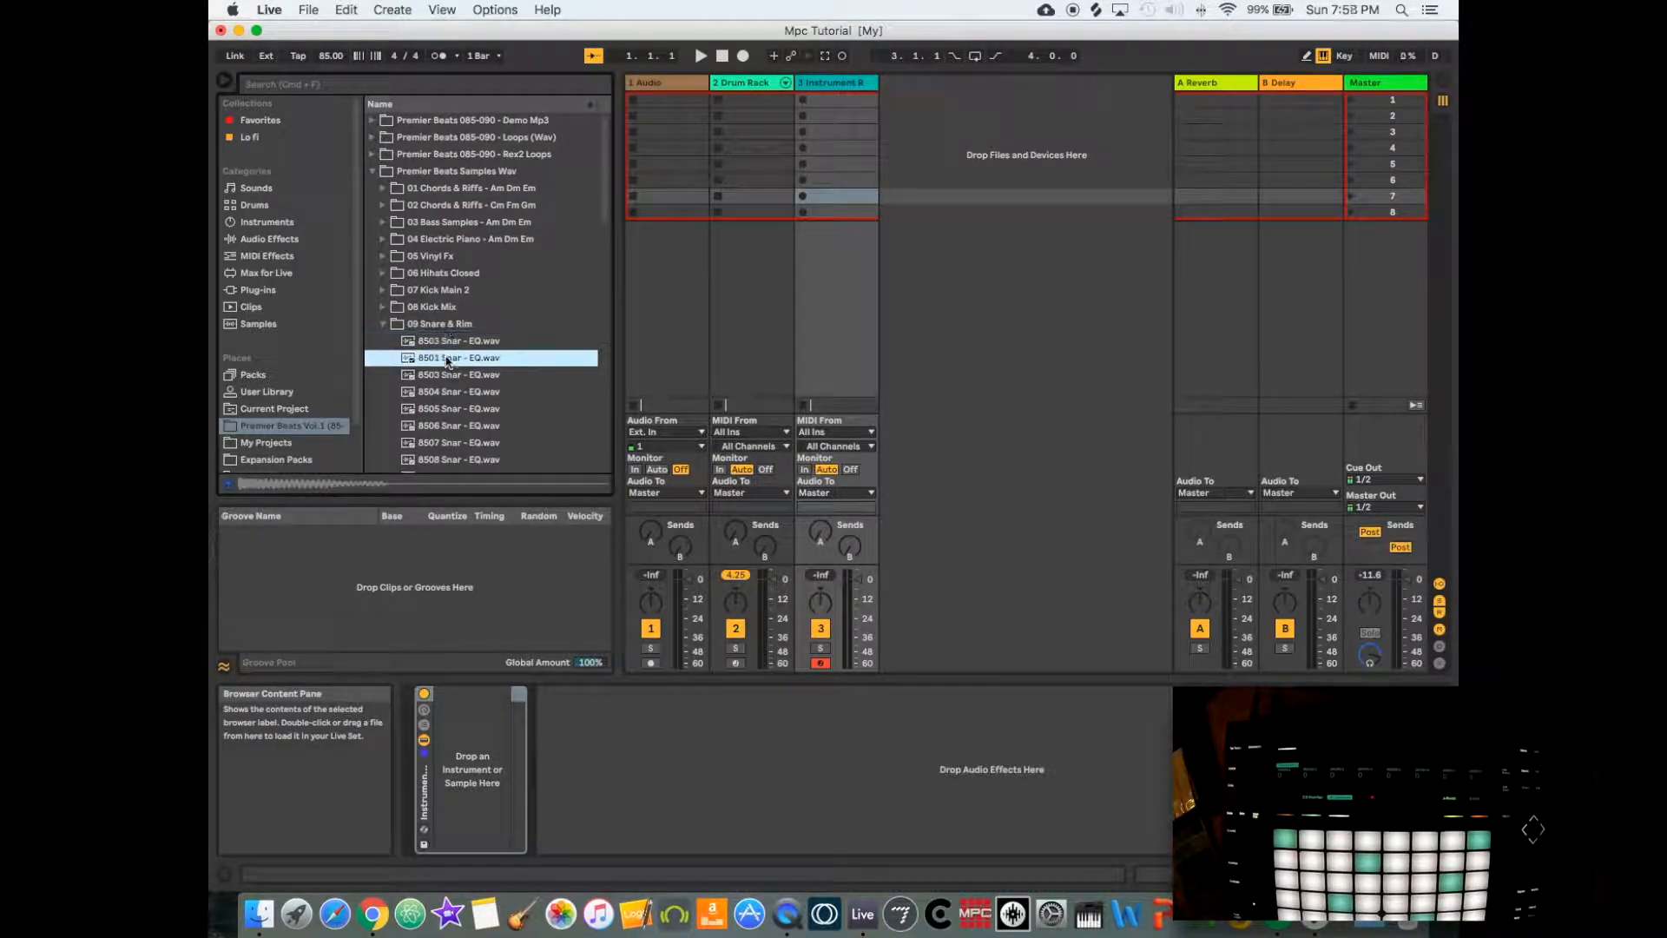
pyautogui.click(446, 376)
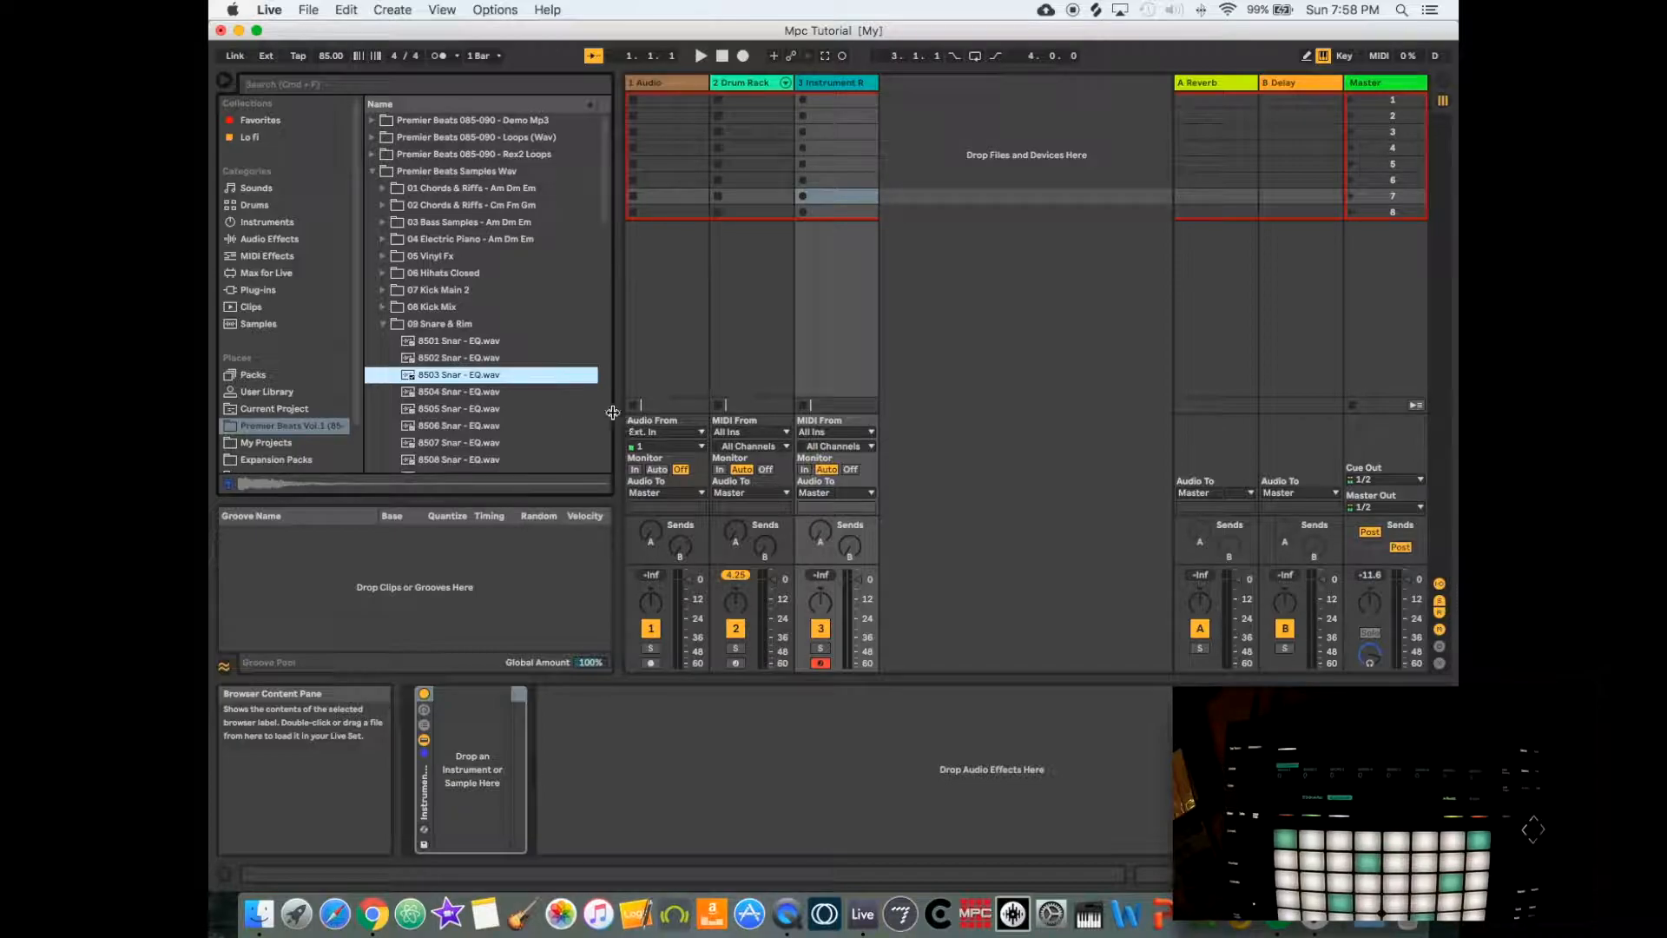
pyautogui.click(450, 341)
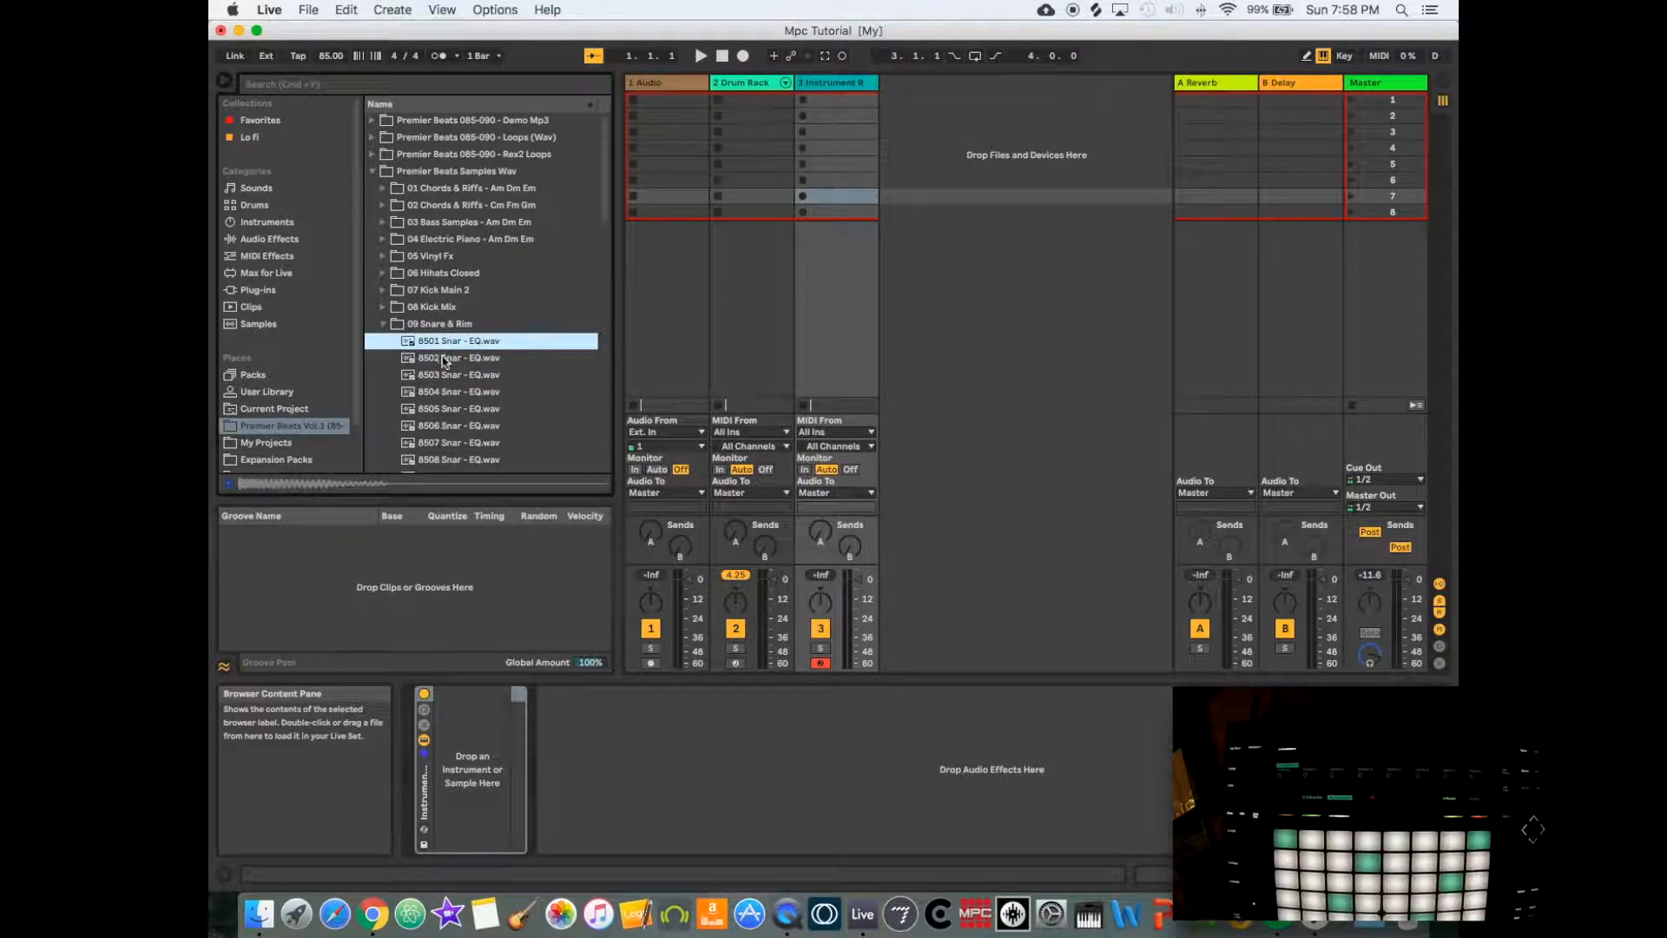
pyautogui.click(448, 359)
pyautogui.click(452, 376)
pyautogui.click(451, 393)
pyautogui.click(450, 409)
pyautogui.click(448, 377)
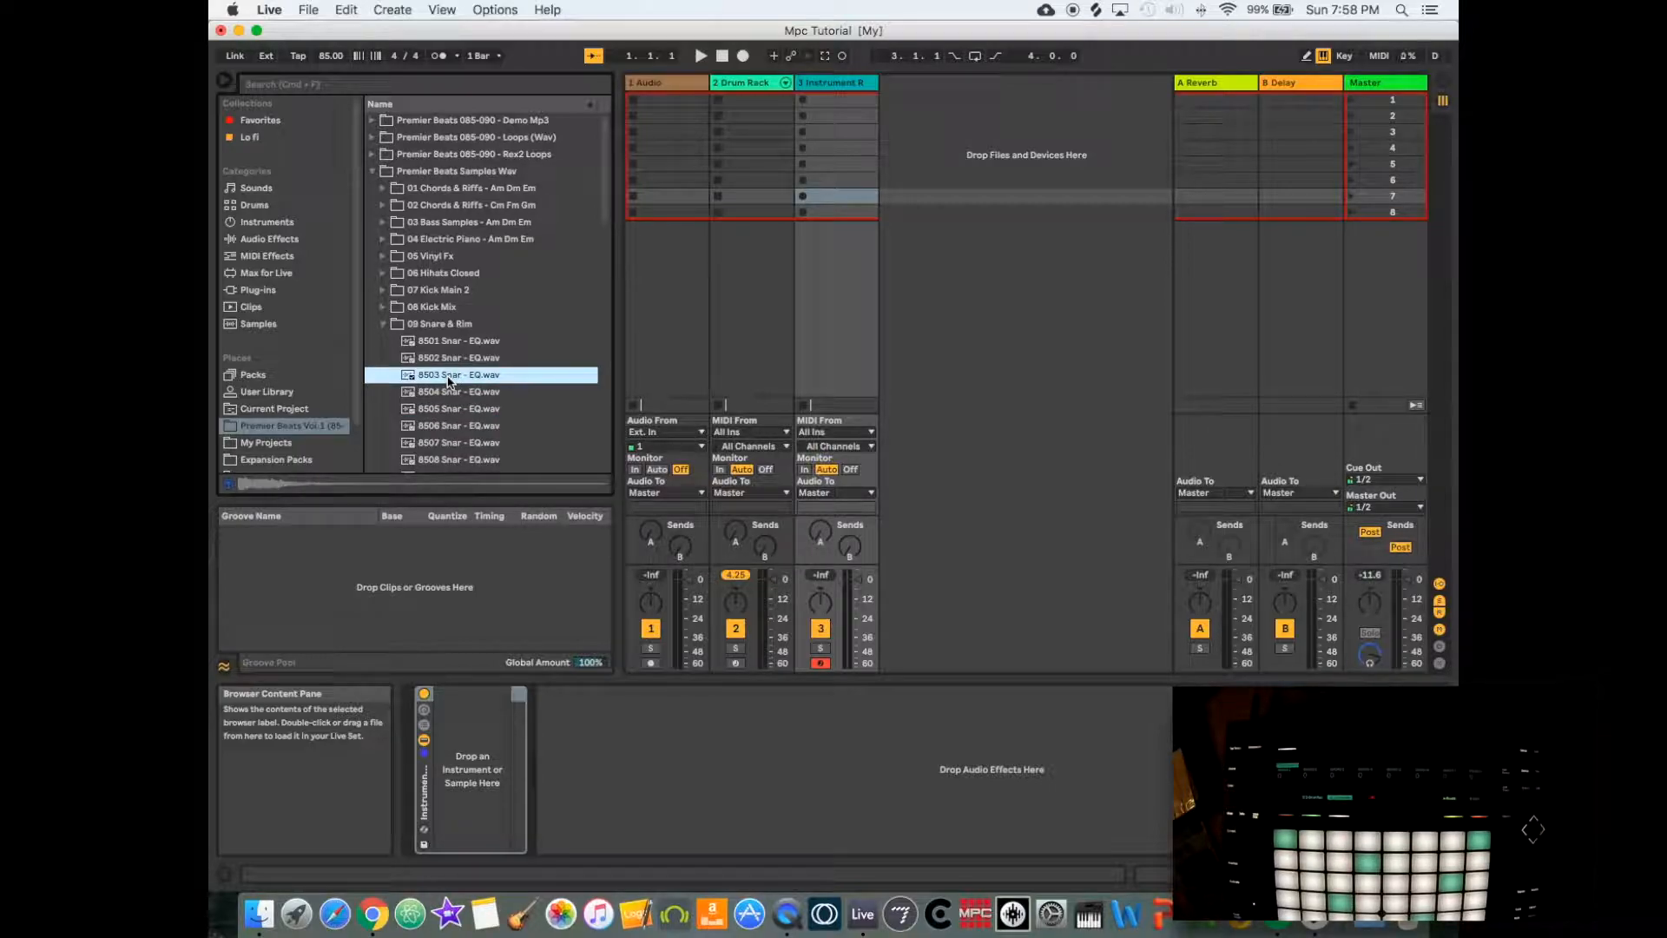
pyautogui.moveTo(441, 376); pyautogui.dragTo(460, 766)
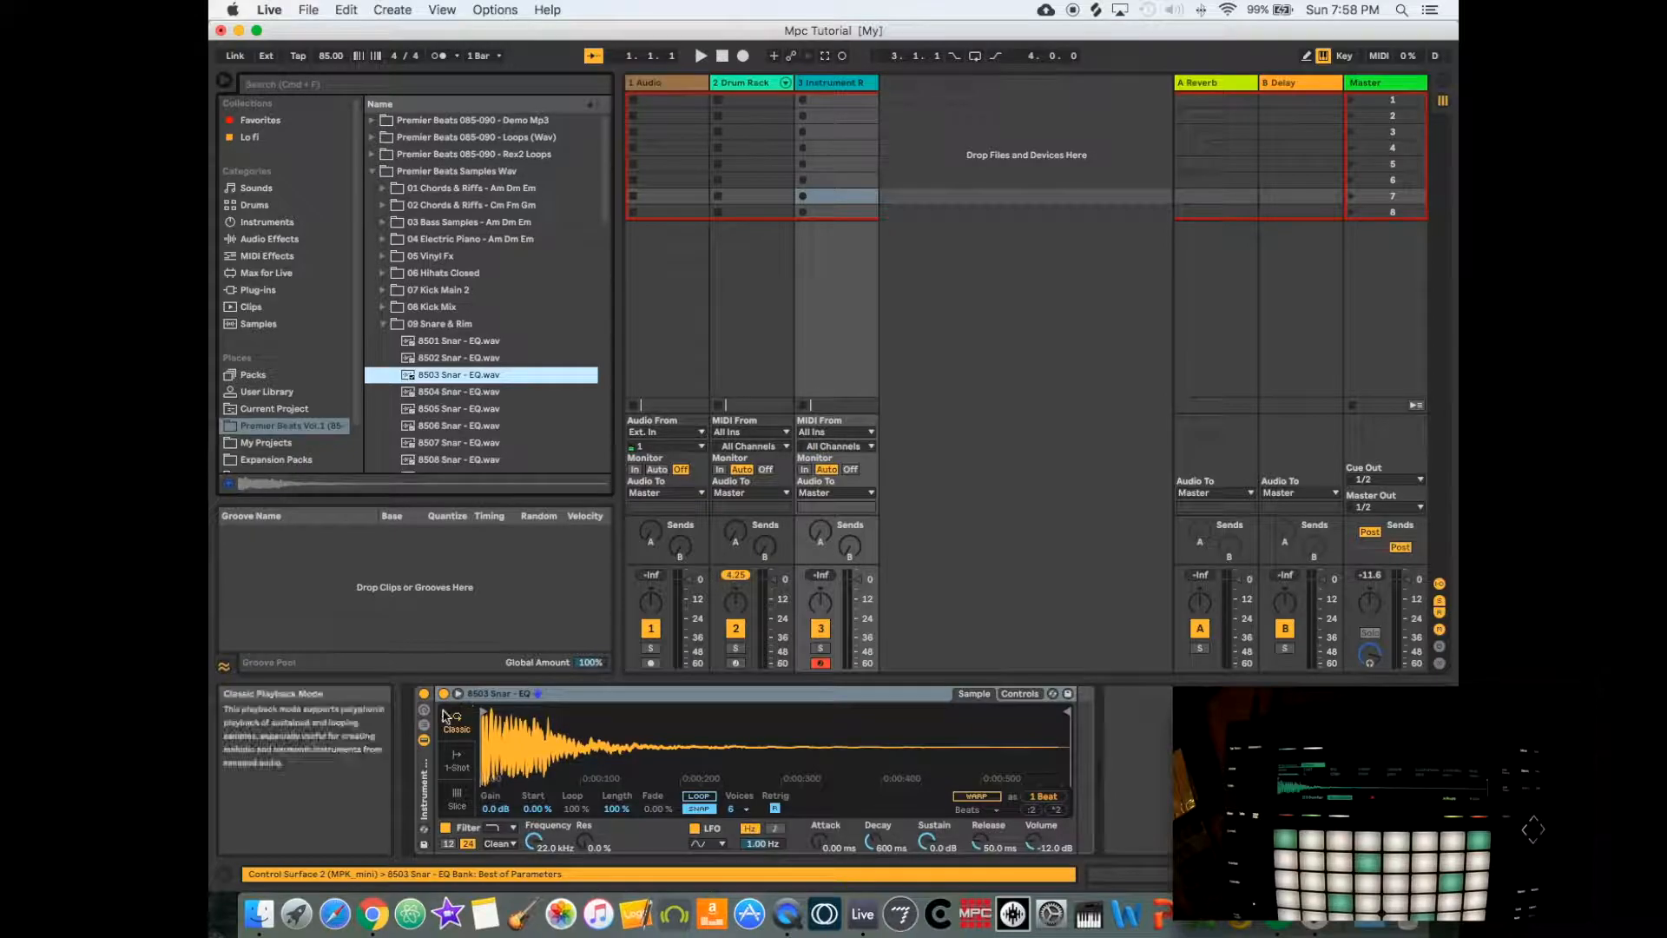
# - Show the snare rack's chain list and add 8504 Snar - EQ.wav and 8505 Snar - EQ.wav as further chains
pyautogui.press('super+g')
pyautogui.moveTo(455, 393); pyautogui.dragTo(469, 757)
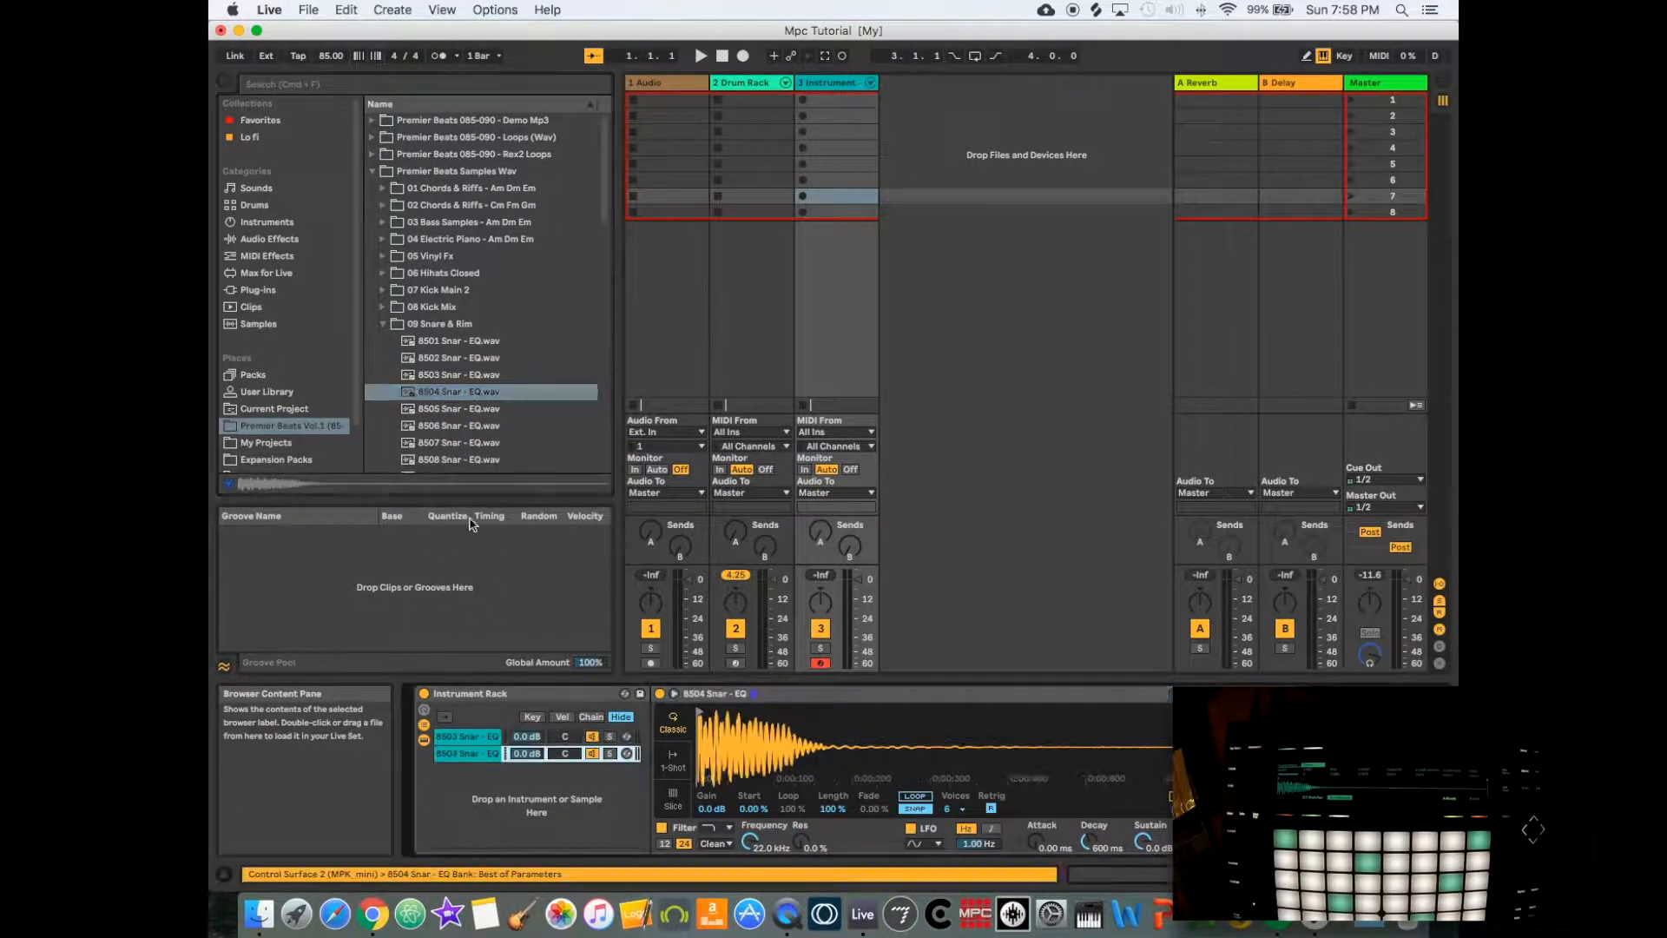
pyautogui.moveTo(445, 414); pyautogui.dragTo(473, 778)
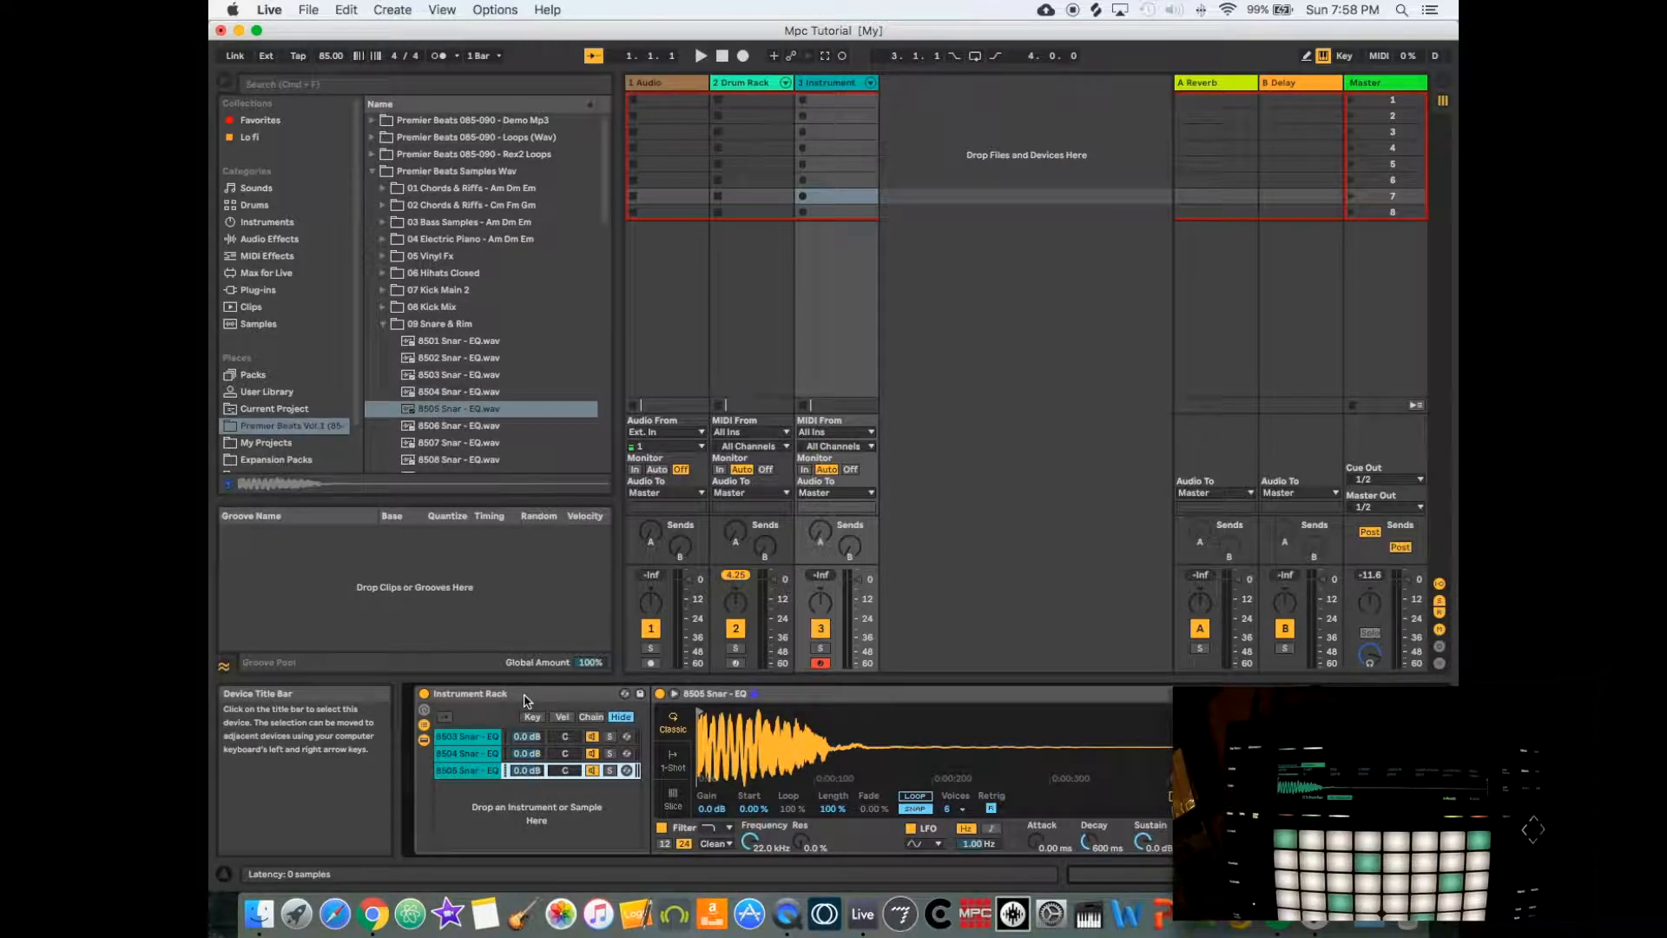
pyautogui.rightClick(524, 699)
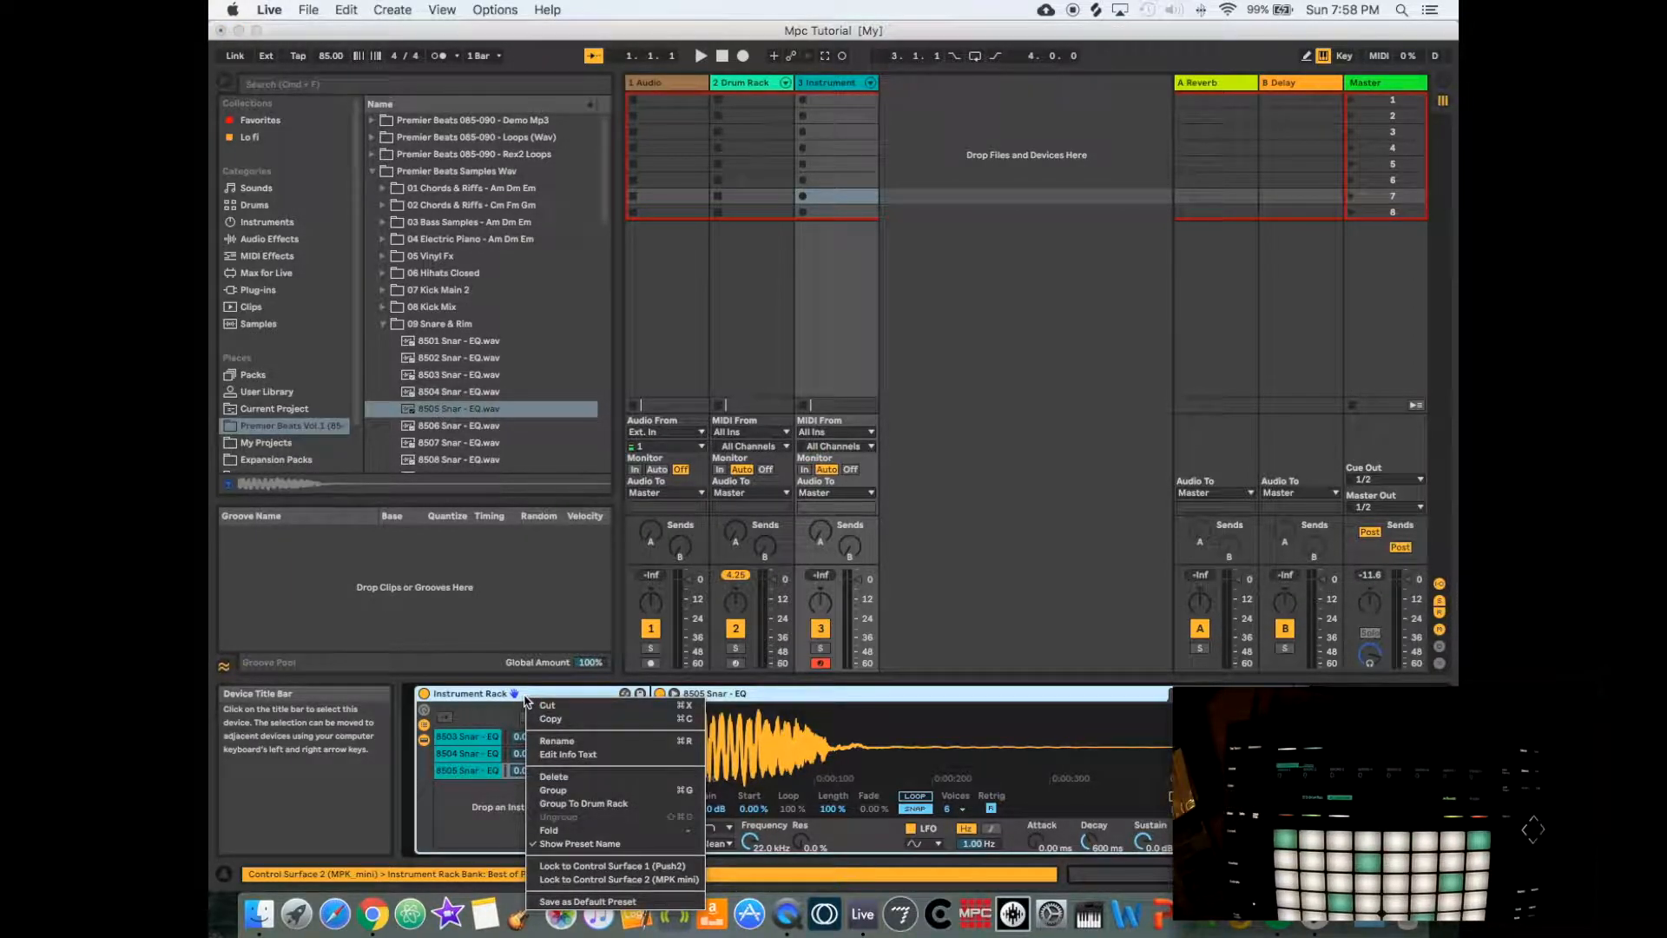
pyautogui.click(918, 570)
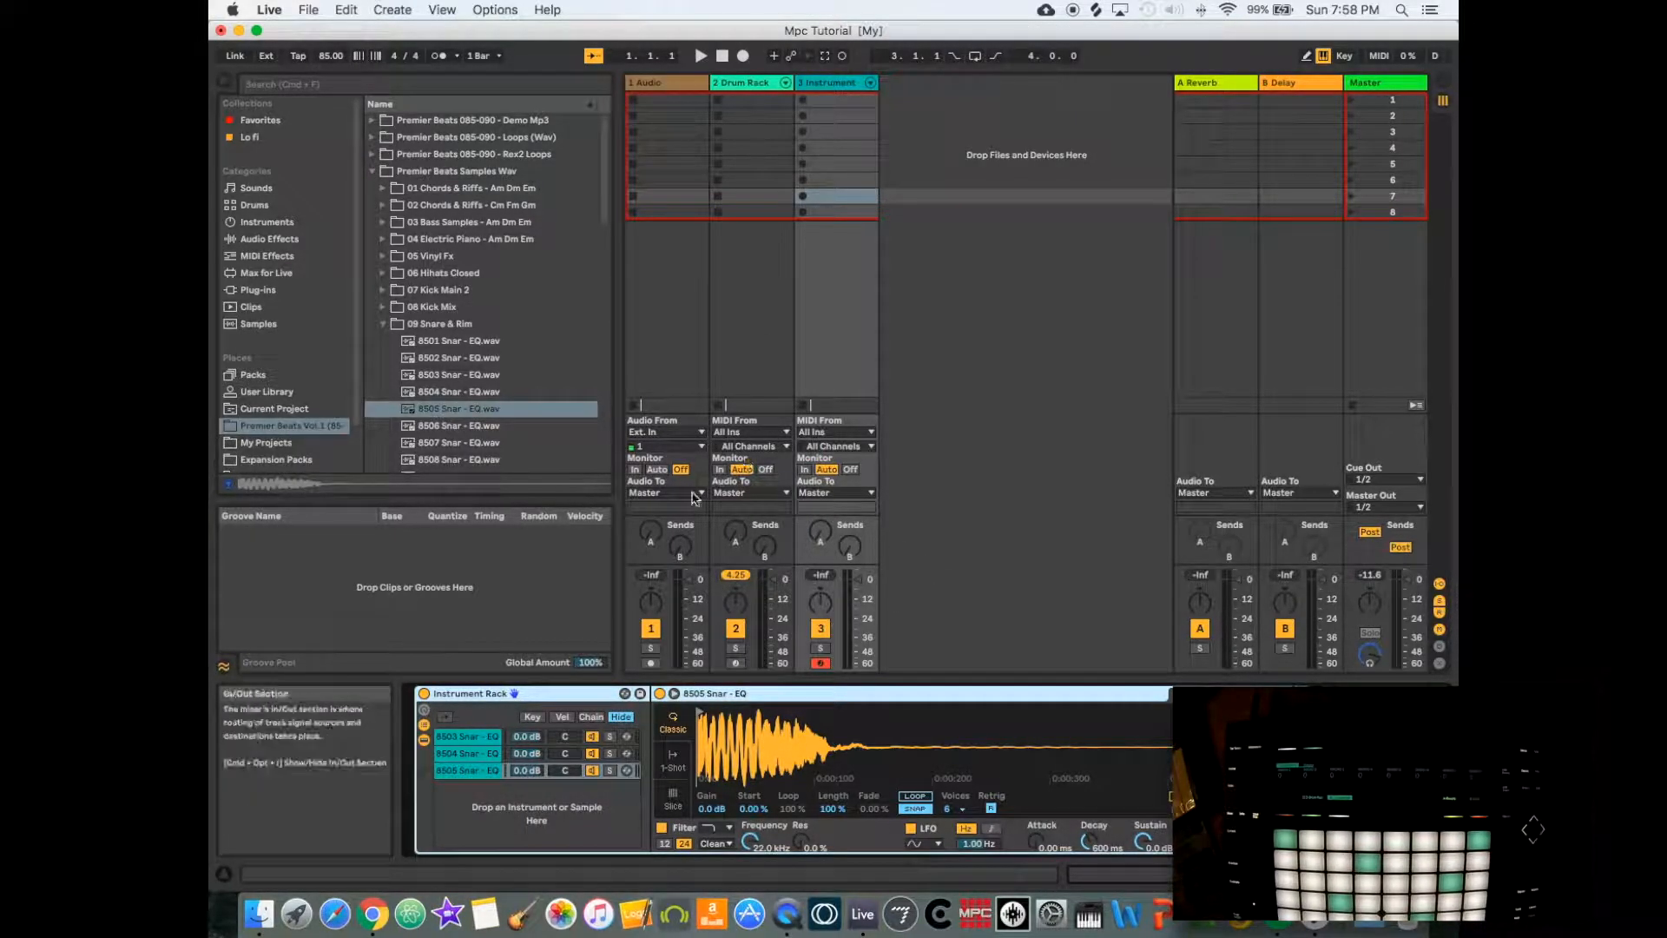
pyautogui.rightClick(557, 700)
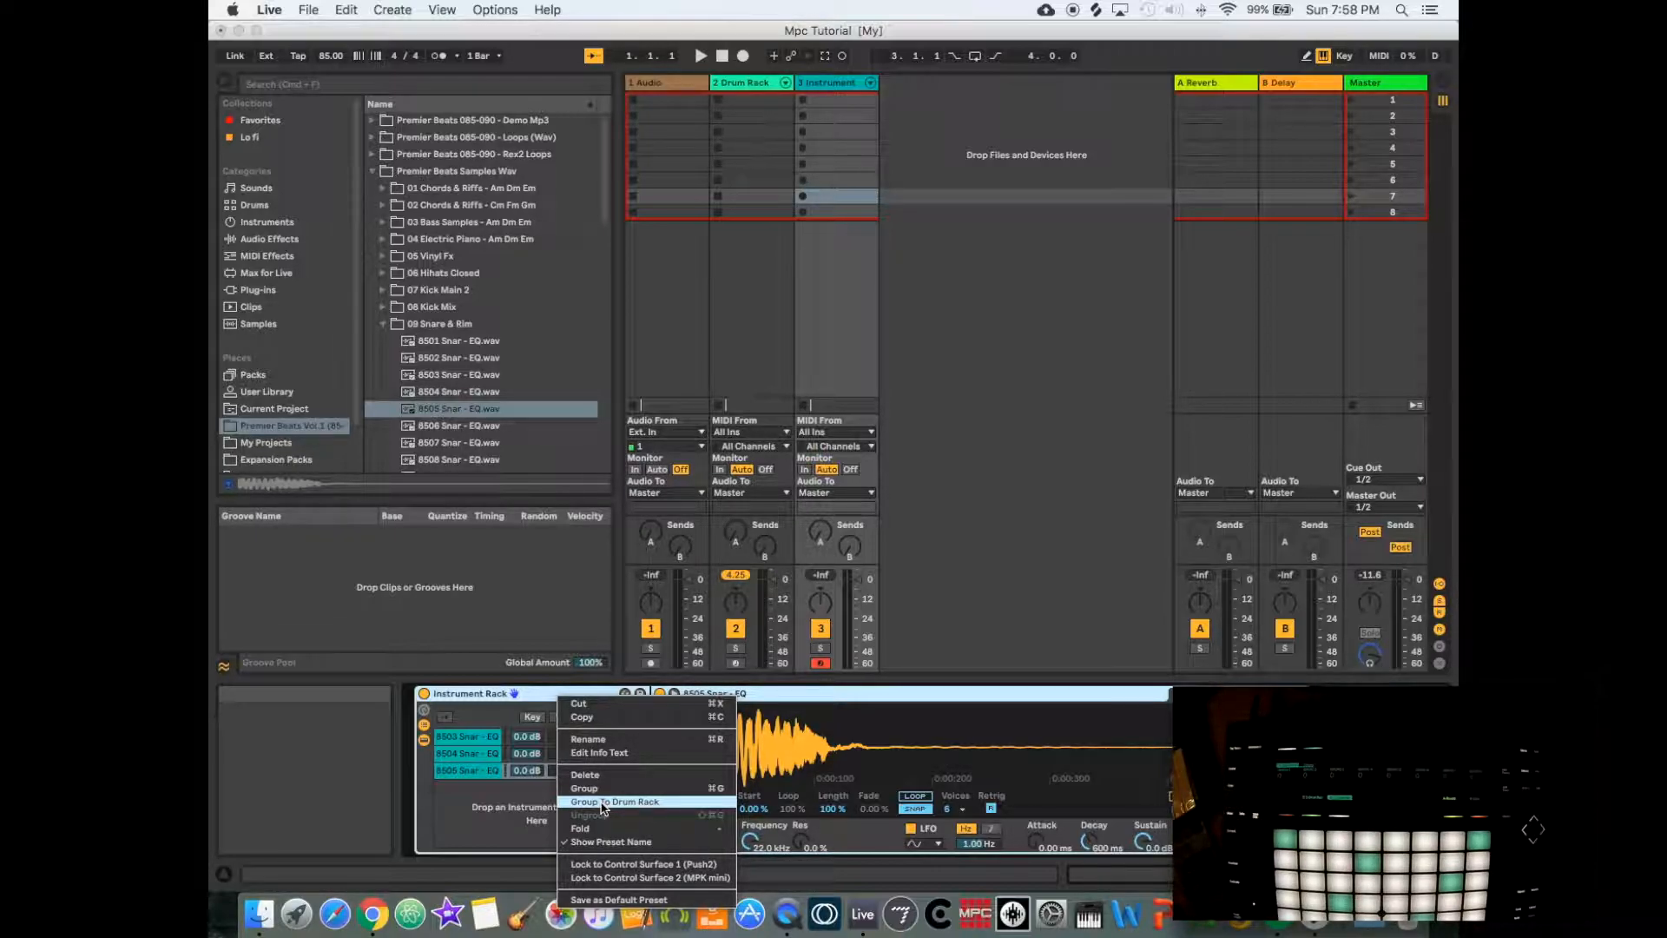
pyautogui.click(858, 702)
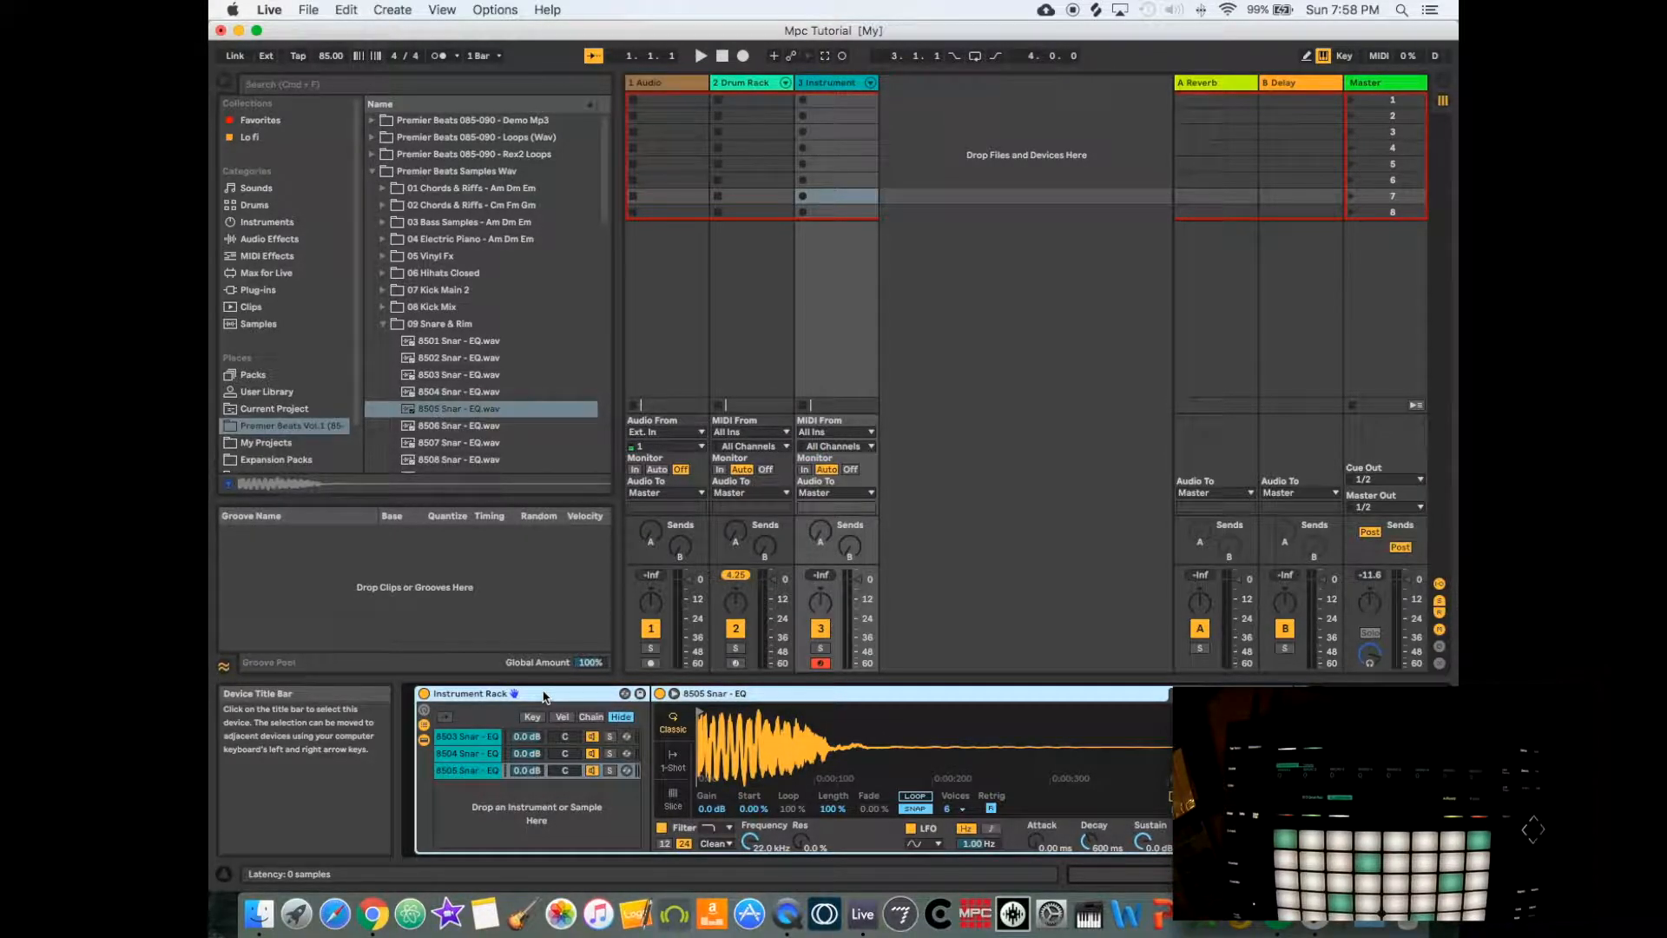
pyautogui.rightClick(545, 696)
pyautogui.click(539, 700)
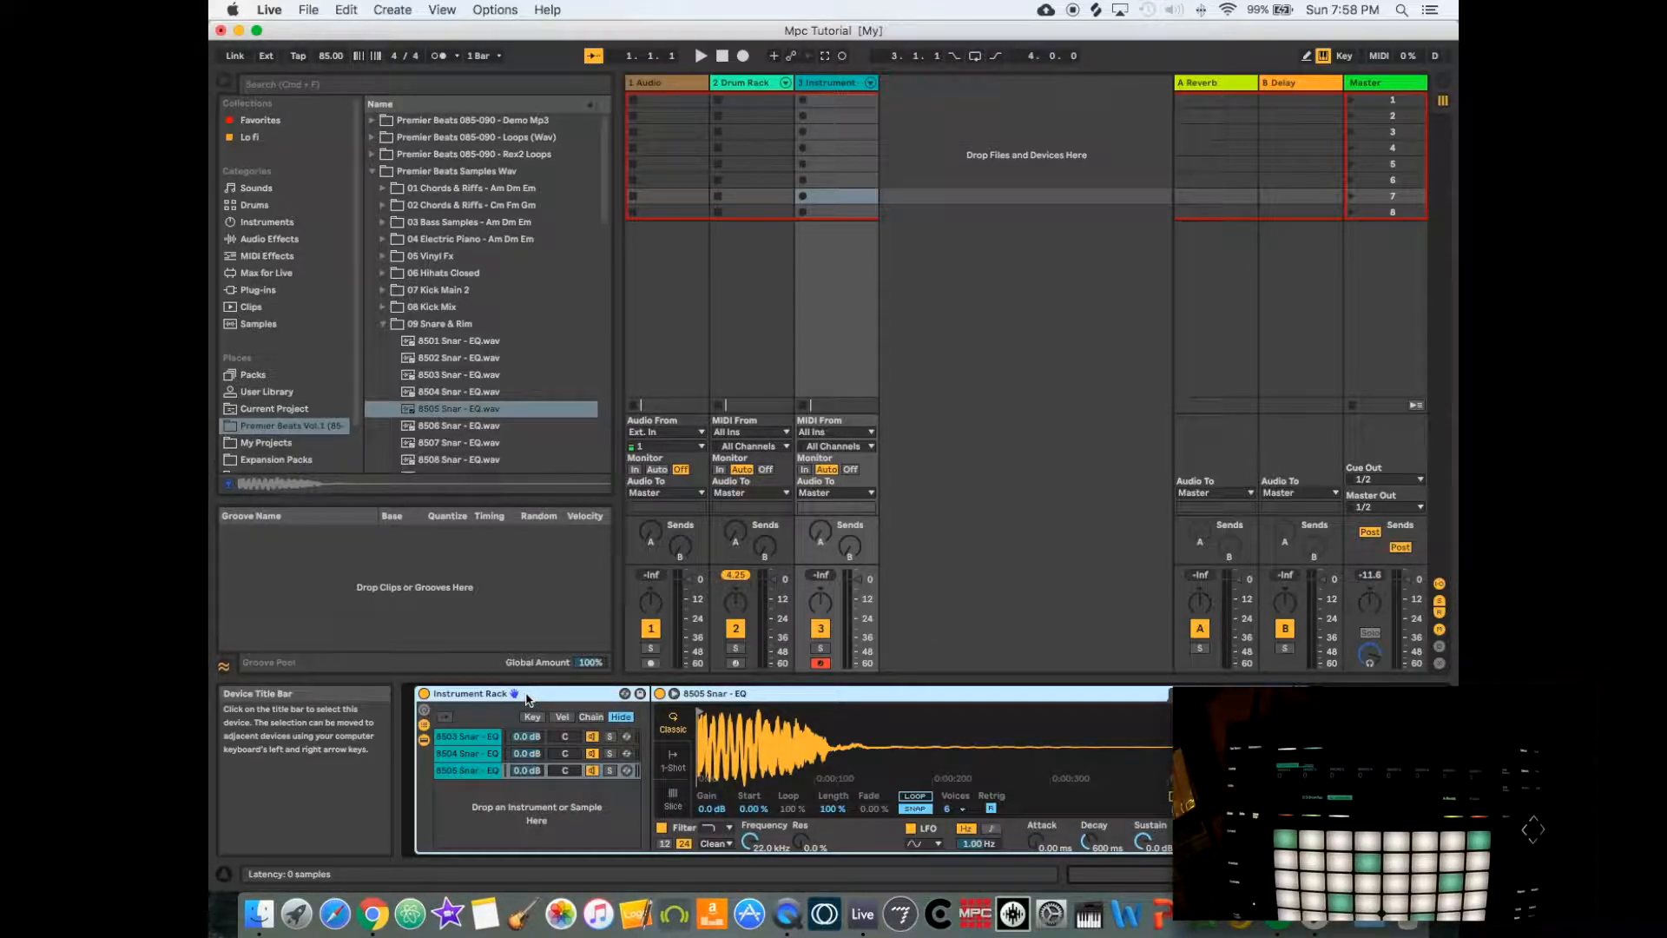
# - Move the snare Instrument Rack onto the C#1 pad of track 2's Drum Rack and arm that track for recording
pyautogui.click(525, 695)
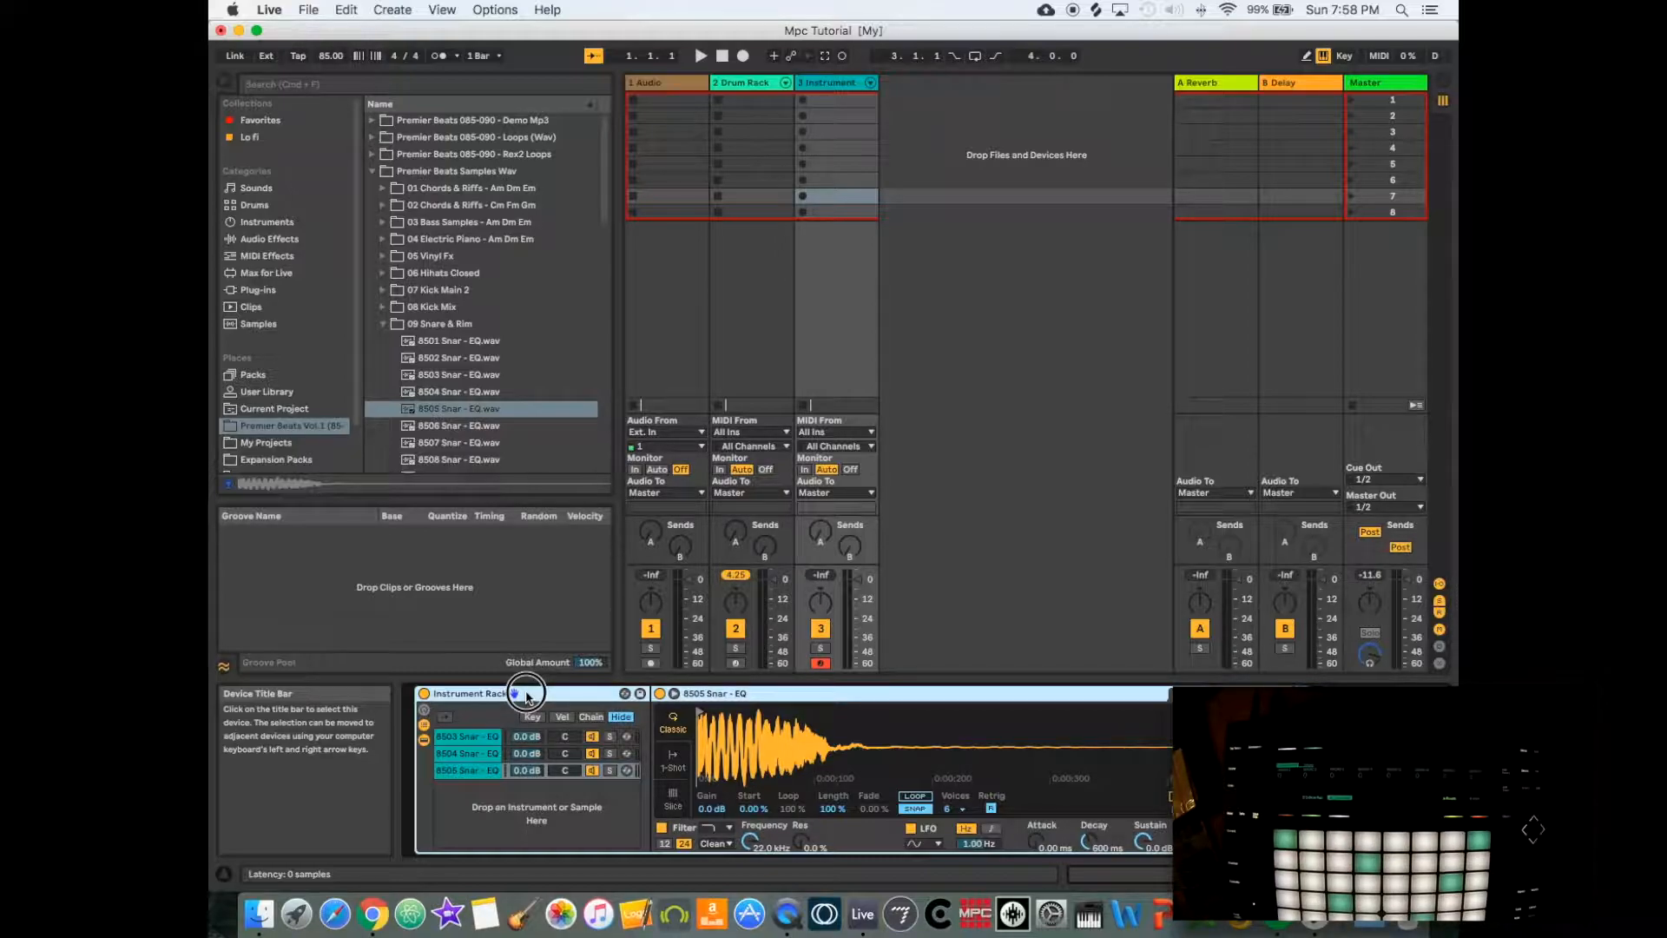
pyautogui.moveTo(526, 695); pyautogui.dragTo(752, 361)
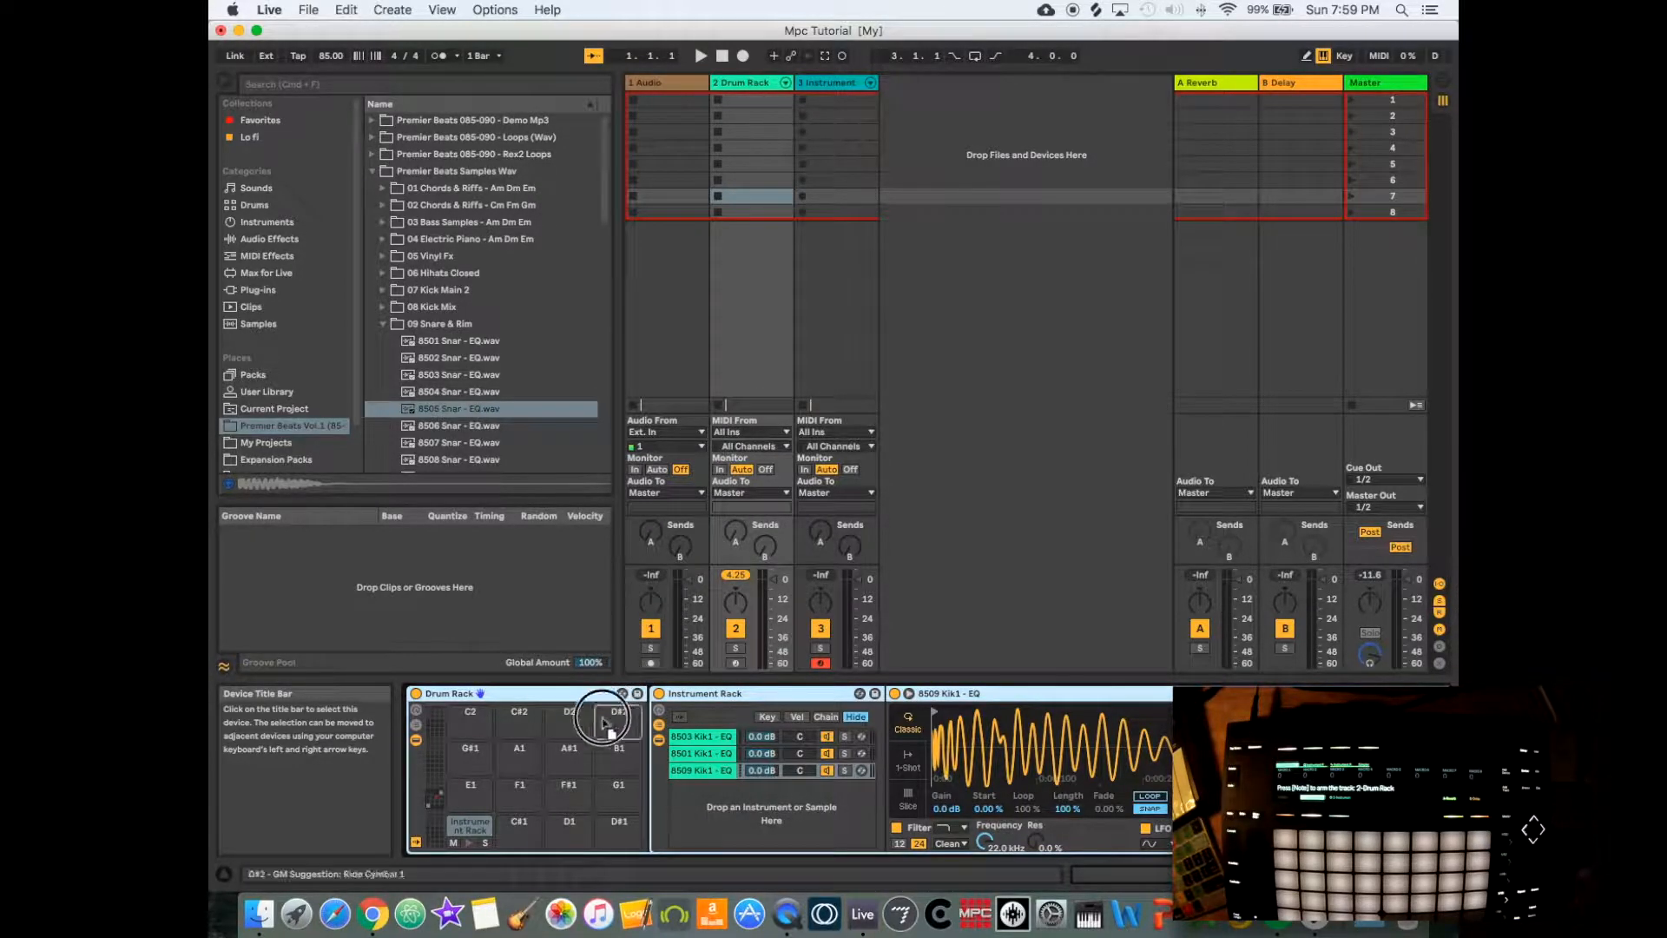
pyautogui.moveTo(602, 719); pyautogui.dragTo(520, 828)
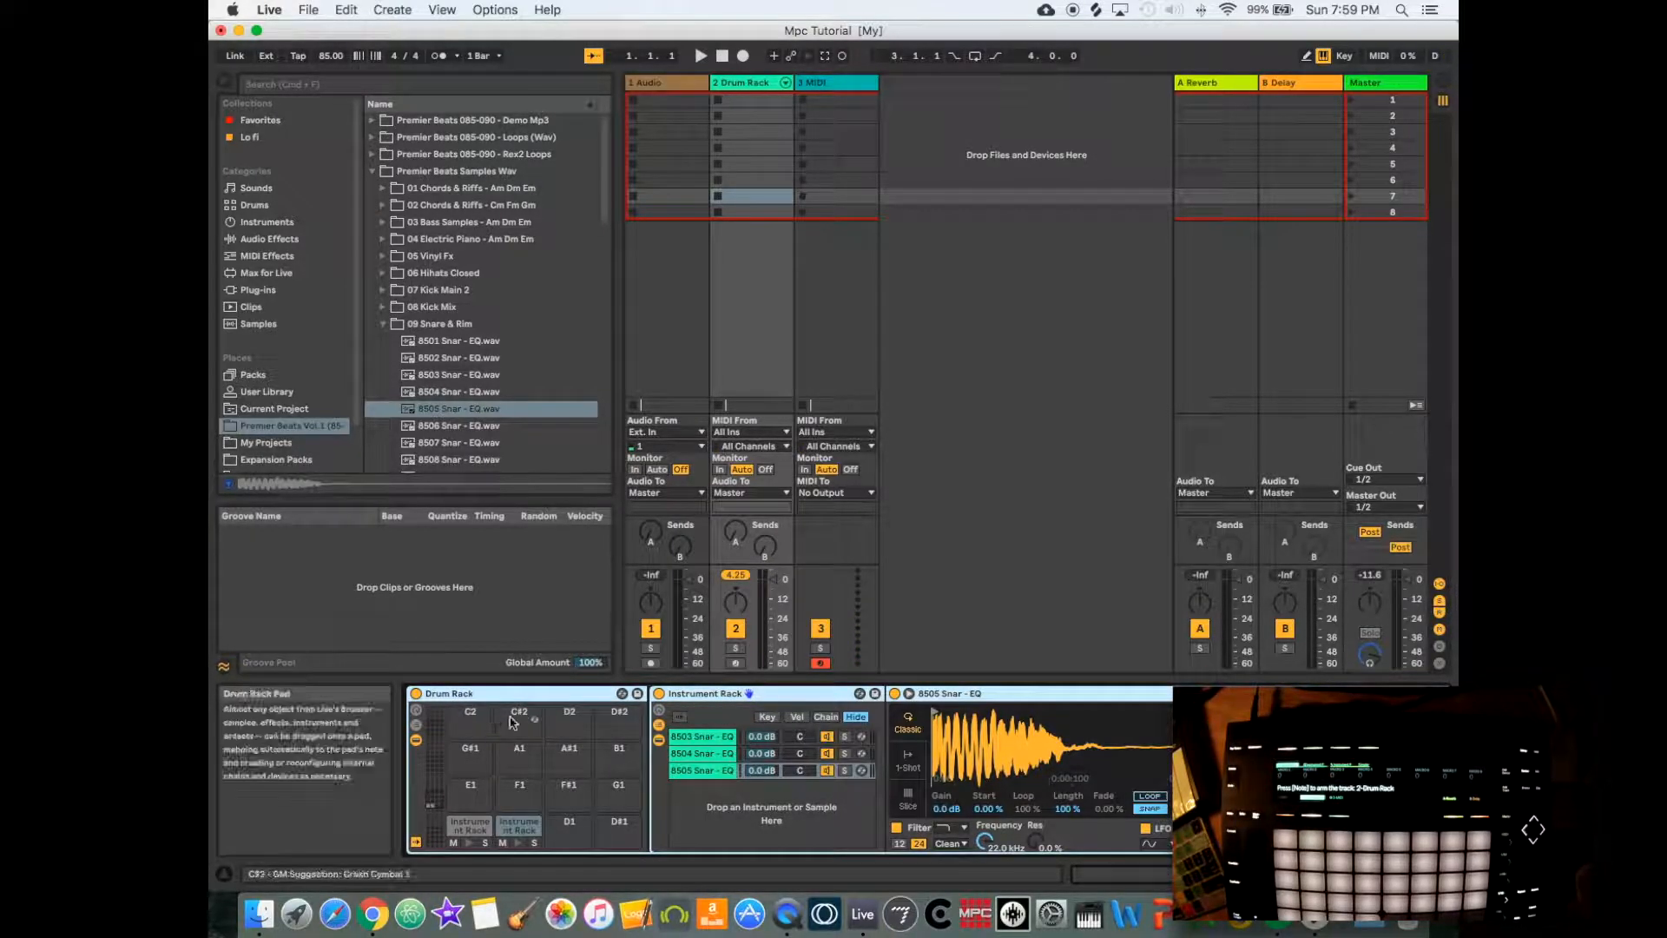
pyautogui.click(735, 663)
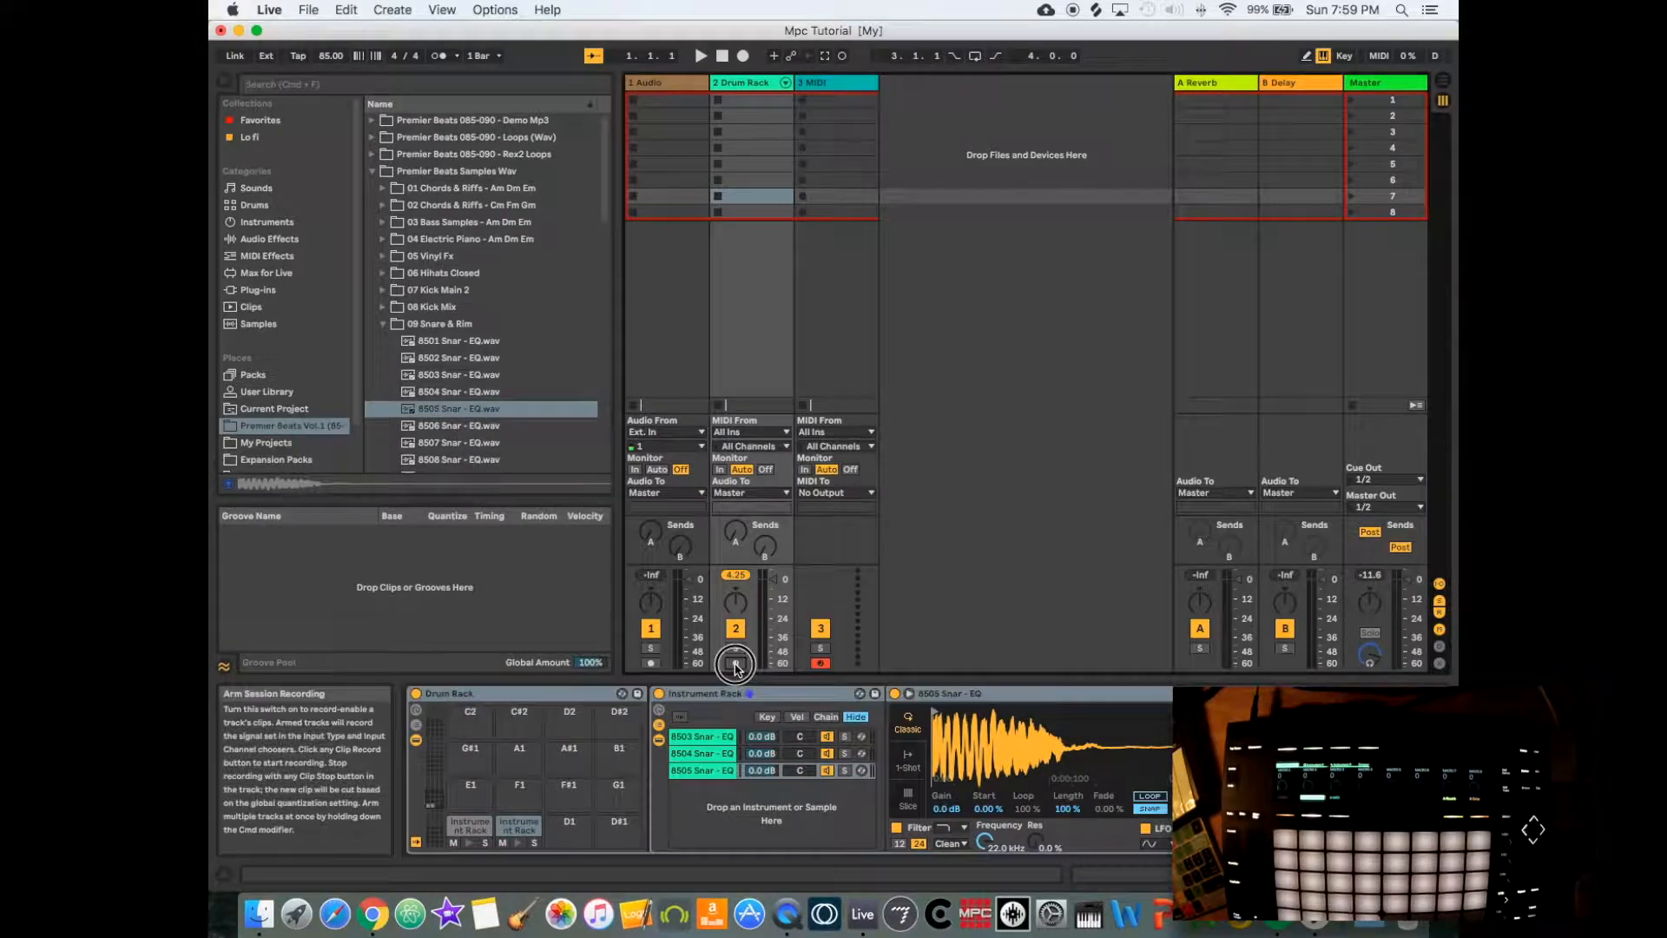